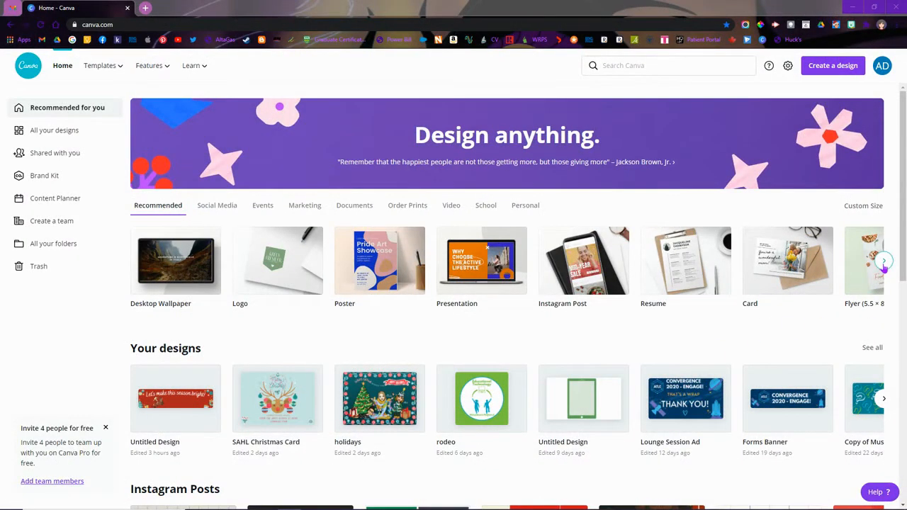
Step: Create a new blank Google Classroom Header design from the recommended design types
{"action": "left_click", "coordinate": [883, 261]}
{"action": "left_click", "coordinate": [883, 261]}
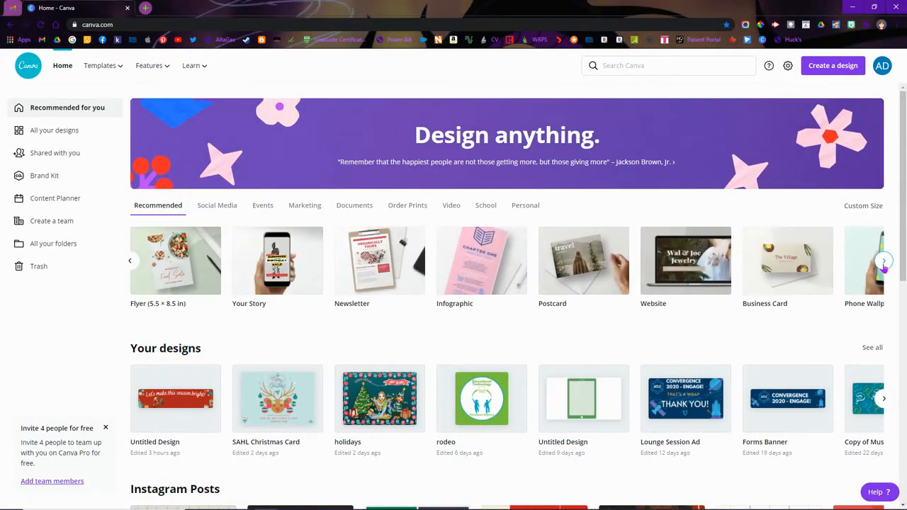
{"action": "left_click", "coordinate": [883, 261]}
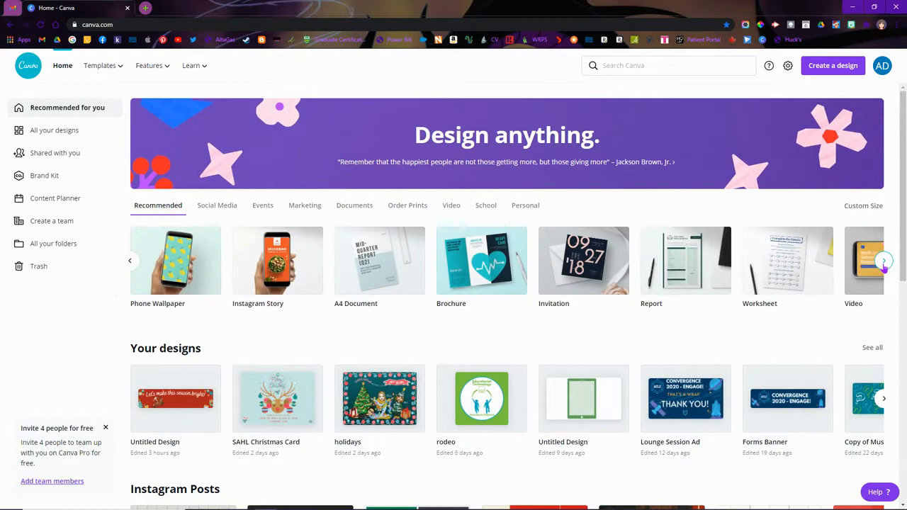
{"action": "left_click", "coordinate": [883, 262]}
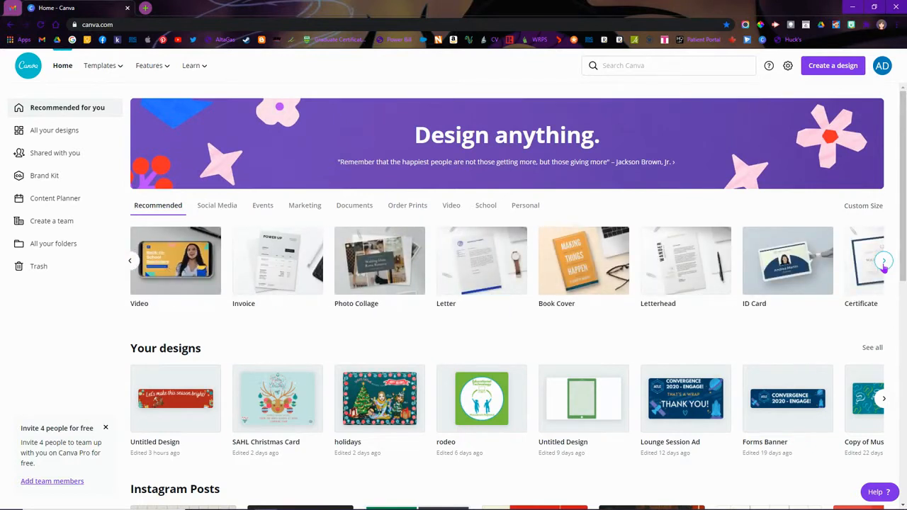
{"action": "left_click", "coordinate": [883, 262]}
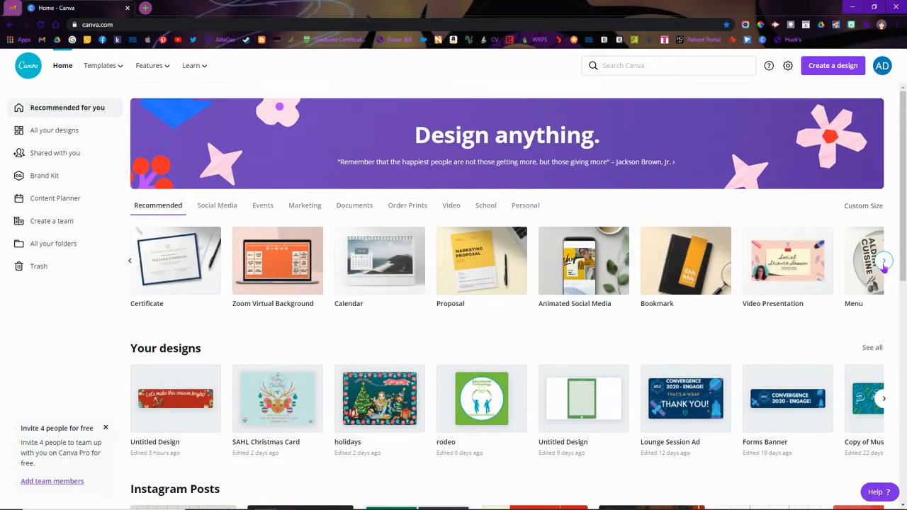
{"action": "left_click", "coordinate": [883, 262]}
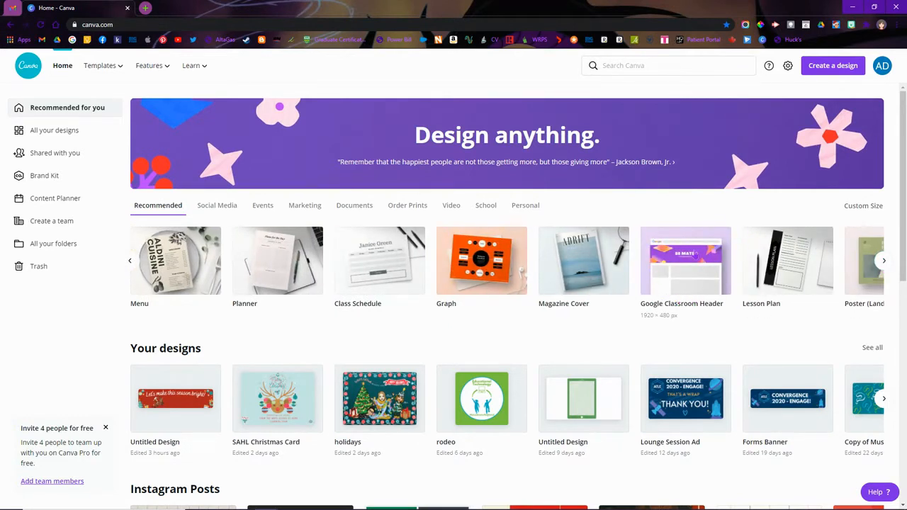
{"action": "left_click", "coordinate": [666, 268]}
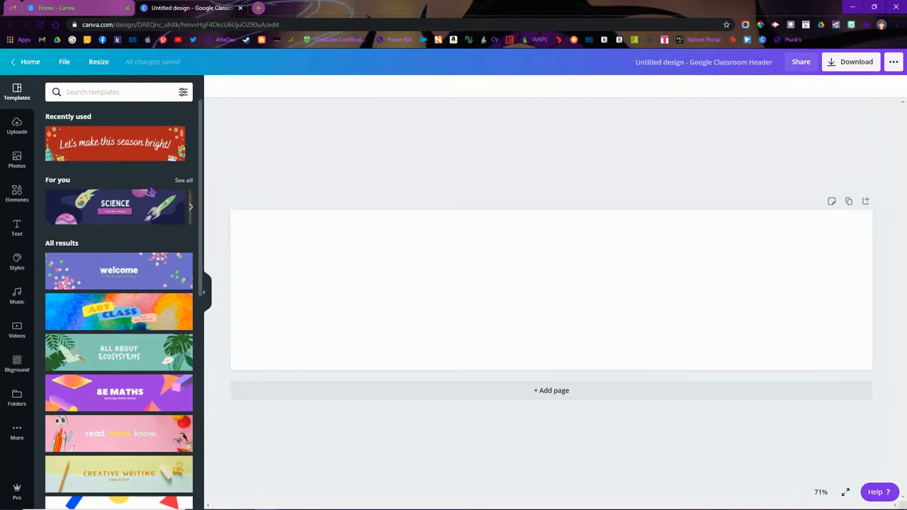
Step: Browse the header templates and apply the recently used "Let's make this season bright!" template to the page
{"action": "scroll", "coordinate": [151, 191], "scroll_direction": "down", "scroll_amount": 5}
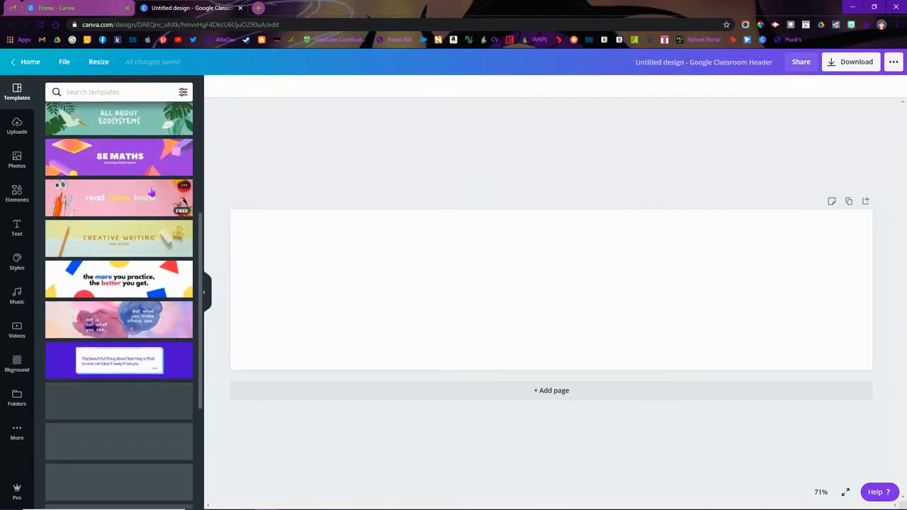
{"action": "scroll", "coordinate": [151, 191], "scroll_direction": "down", "scroll_amount": 5}
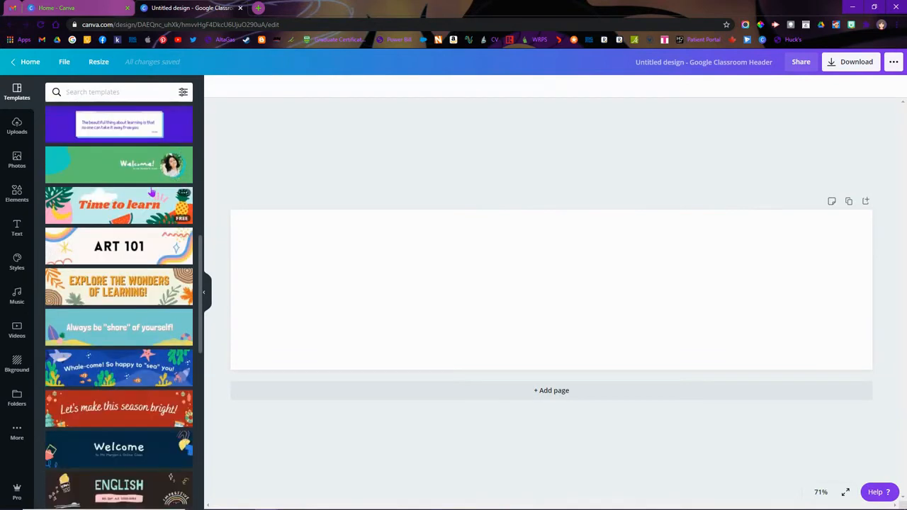
{"action": "scroll", "coordinate": [151, 192], "scroll_direction": "down", "scroll_amount": 2}
{"action": "scroll", "coordinate": [151, 191], "scroll_direction": "down", "scroll_amount": 4}
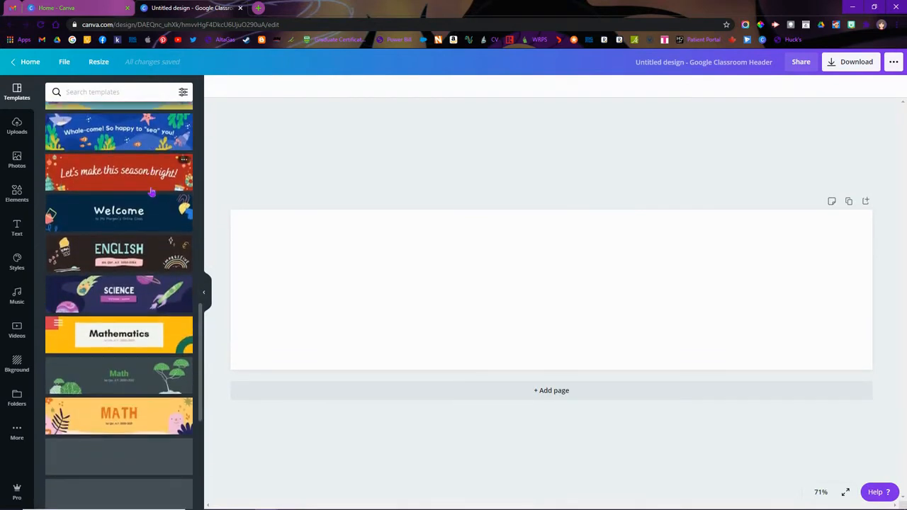
{"action": "scroll", "coordinate": [151, 192], "scroll_direction": "down", "scroll_amount": 2}
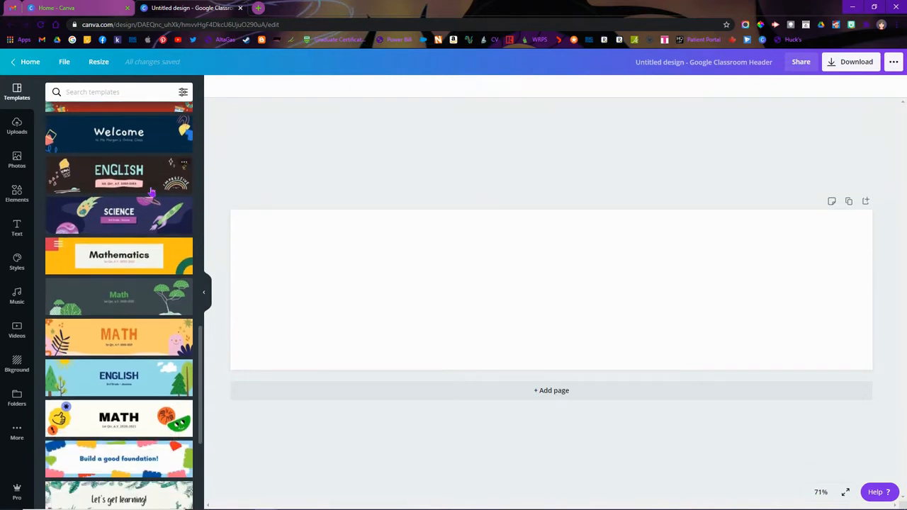
{"action": "scroll", "coordinate": [151, 191], "scroll_direction": "down", "scroll_amount": 2}
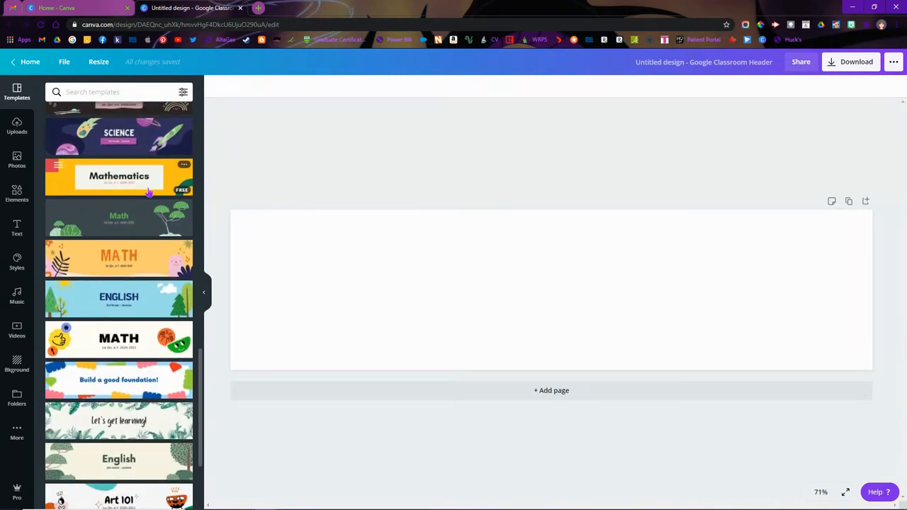
{"action": "scroll", "coordinate": [148, 192], "scroll_direction": "down", "scroll_amount": 4}
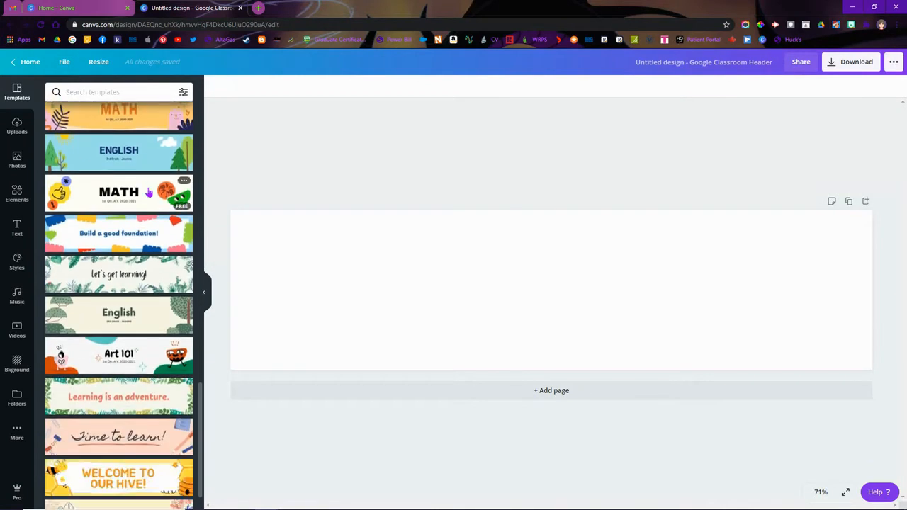
{"action": "scroll", "coordinate": [148, 192], "scroll_direction": "down", "scroll_amount": 1}
{"action": "scroll", "coordinate": [148, 193], "scroll_direction": "up", "scroll_amount": 15}
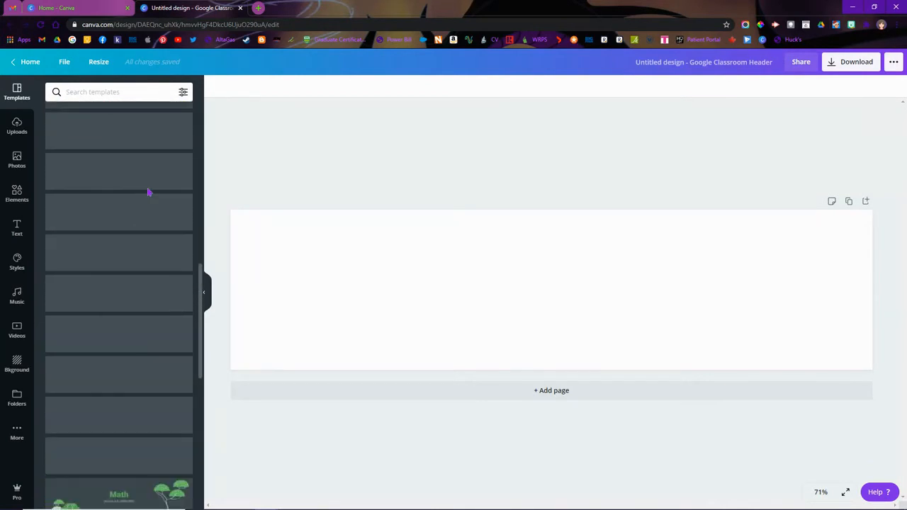
{"action": "scroll", "coordinate": [148, 192], "scroll_direction": "up", "scroll_amount": 5}
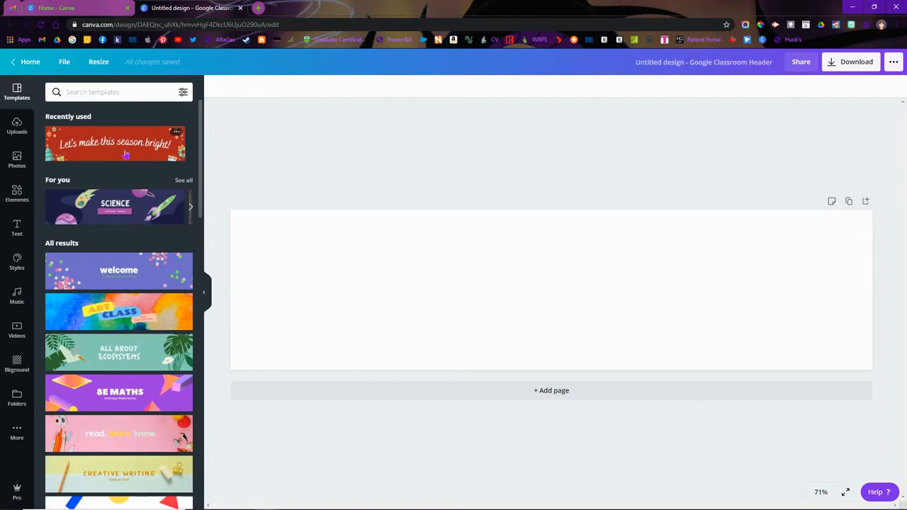
{"action": "left_click", "coordinate": [125, 155]}
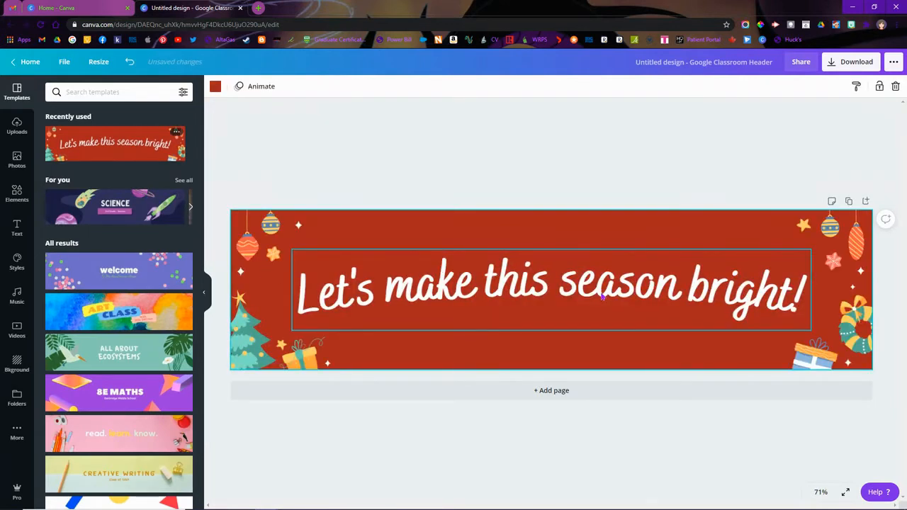
Step: Add the recently used teal ornament sticker, shrink it, and place it over the orange ornament in the banner's upper-right corner
{"action": "left_click", "coordinate": [16, 201]}
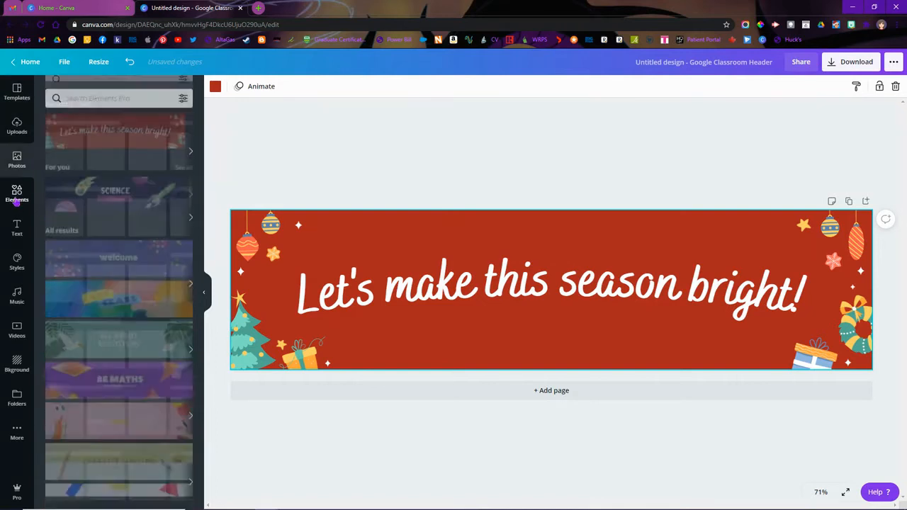
{"action": "left_click", "coordinate": [72, 92]}
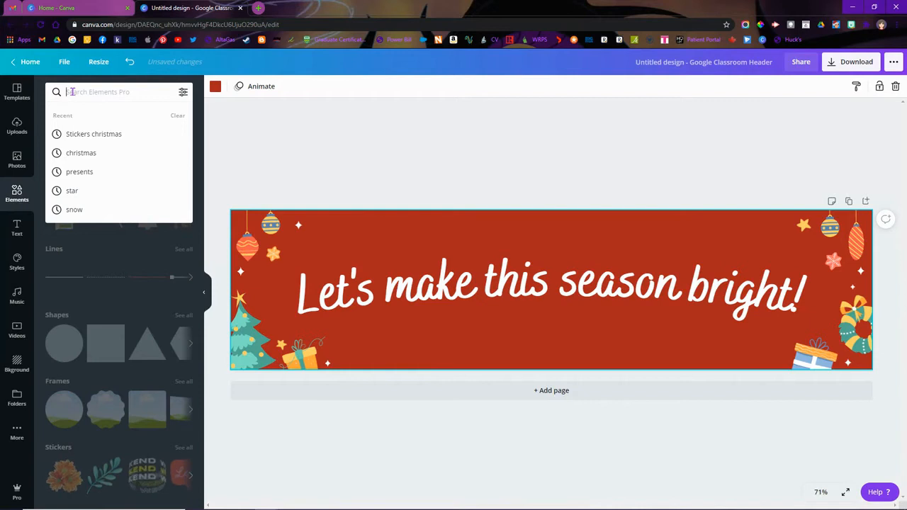
{"action": "left_click", "coordinate": [220, 117]}
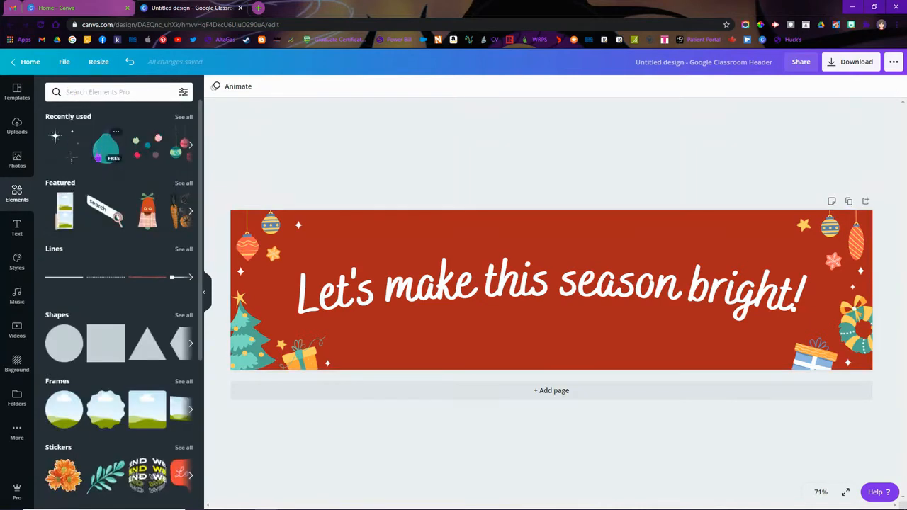
{"action": "left_click", "coordinate": [103, 154]}
{"action": "left_click_drag", "start_coordinate": [501, 356], "coordinate": [855, 248]}
{"action": "left_click_drag", "start_coordinate": [873, 214], "coordinate": [869, 220]}
{"action": "left_click_drag", "start_coordinate": [853, 254], "coordinate": [857, 253]}
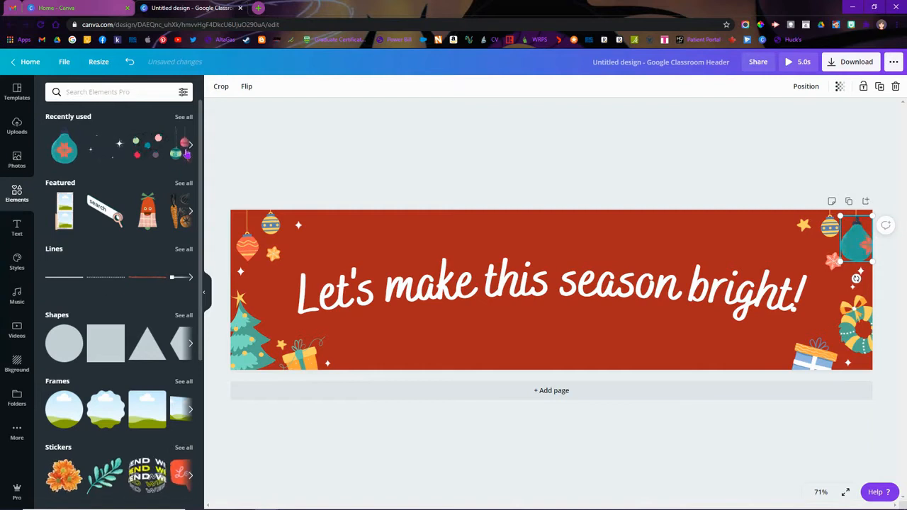
Step: Add the hanging ornaments sticker, crop it to the lowest pink ornament, and place it small over the banner's upper-right striped ornament
{"action": "left_click", "coordinate": [147, 145]}
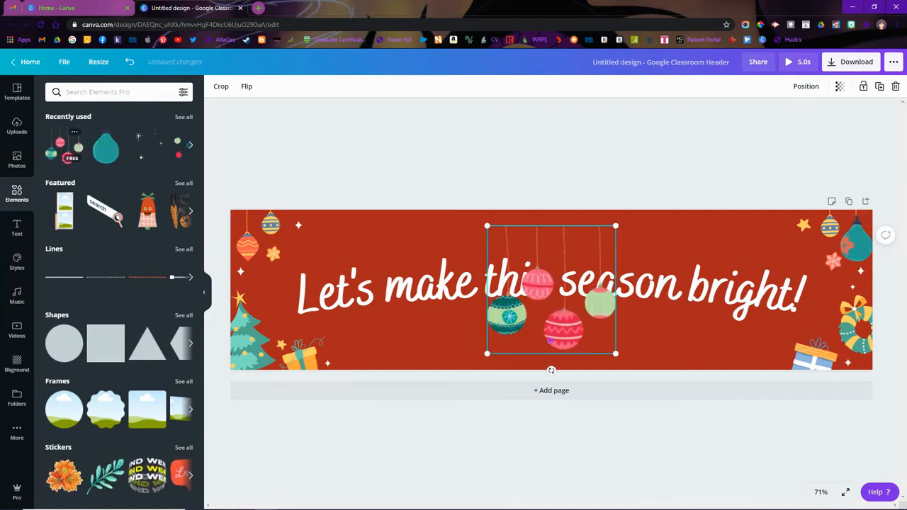
{"action": "left_click", "coordinate": [224, 92]}
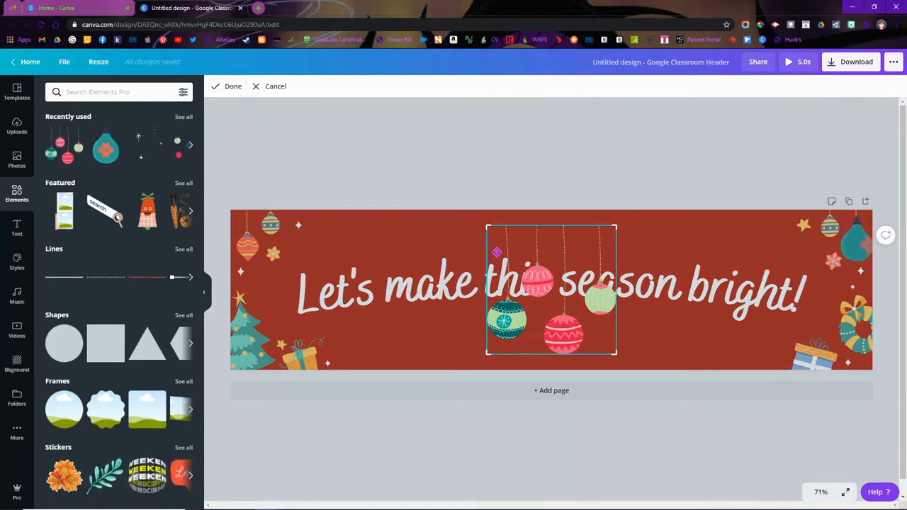
{"action": "left_click_drag", "start_coordinate": [486, 226], "coordinate": [542, 302]}
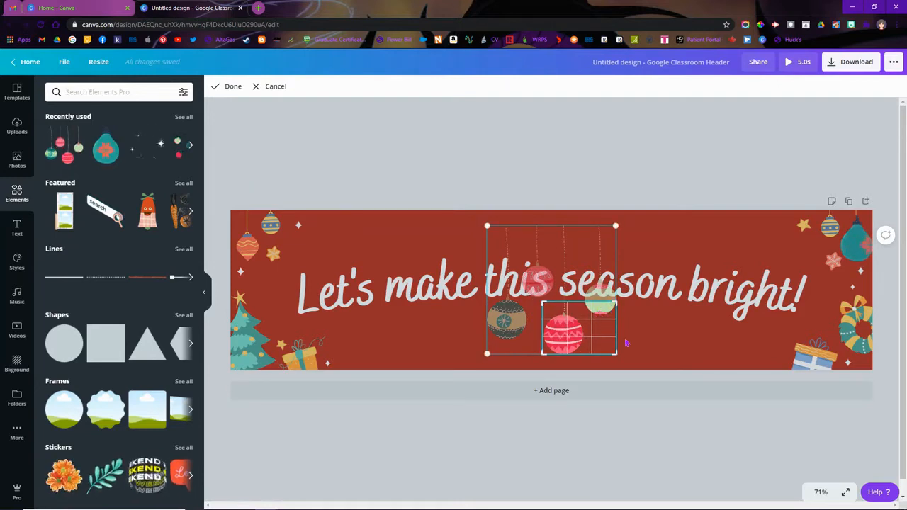
{"action": "left_click_drag", "start_coordinate": [617, 354], "coordinate": [582, 353]}
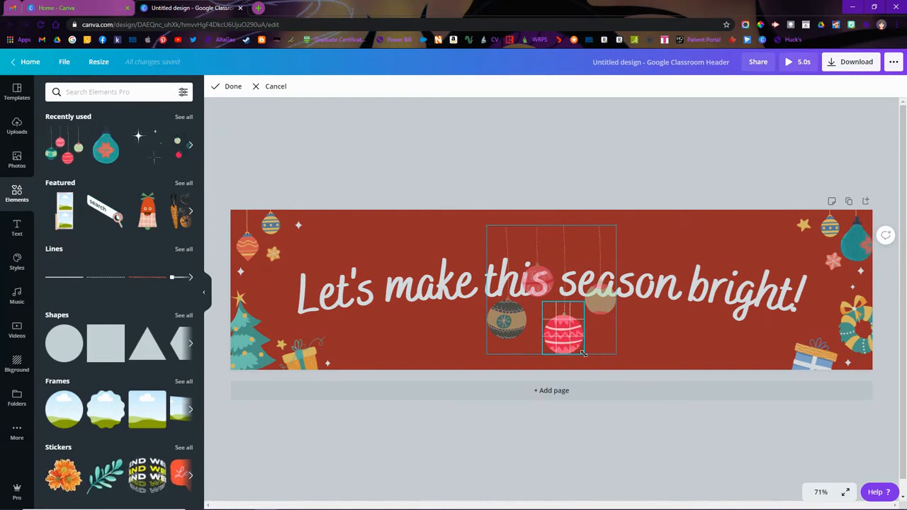
{"action": "left_click_drag", "start_coordinate": [581, 303], "coordinate": [581, 304]}
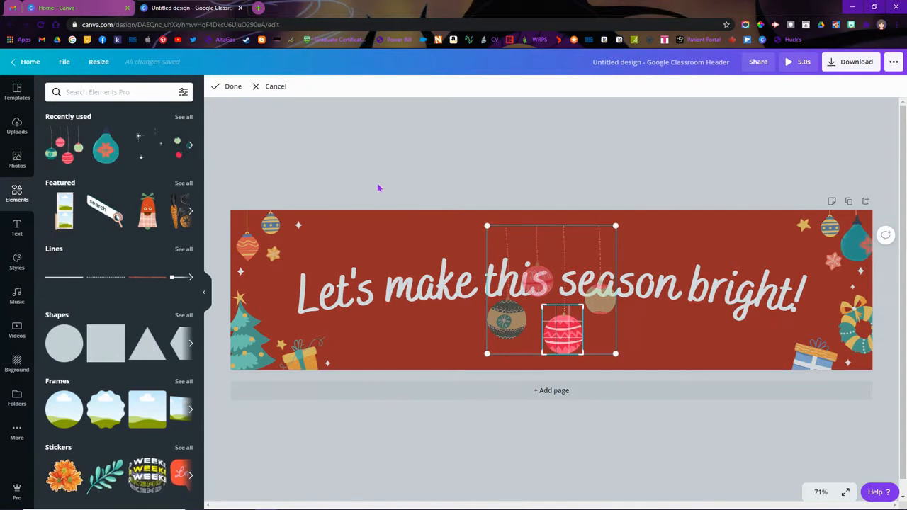
{"action": "left_click", "coordinate": [231, 87]}
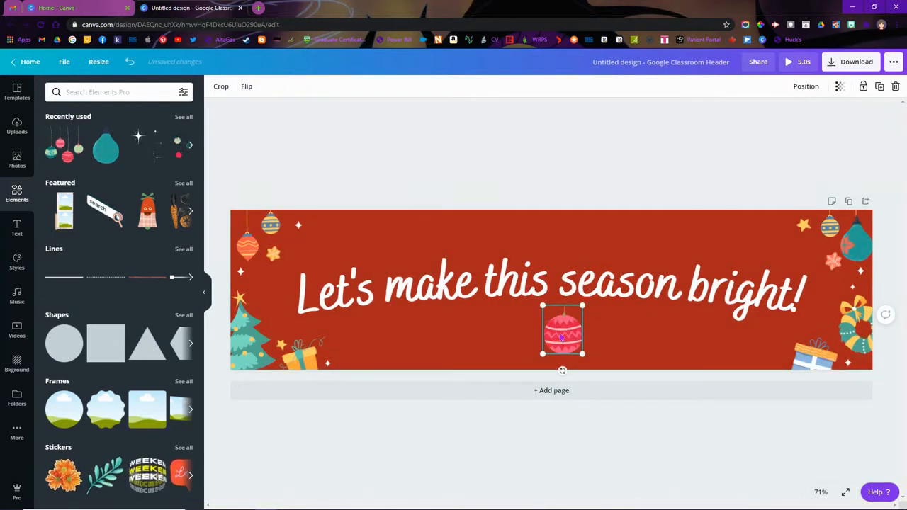
{"action": "left_click_drag", "start_coordinate": [582, 353], "coordinate": [834, 228]}
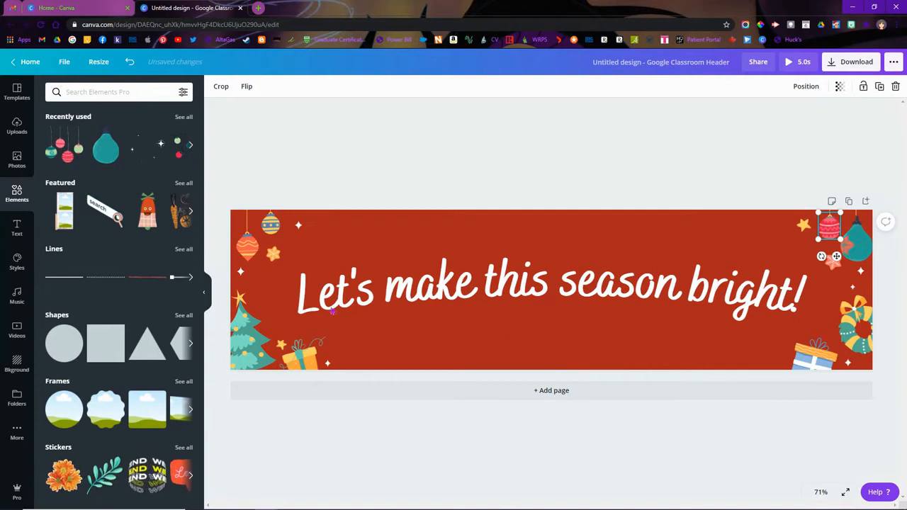
Step: Add the striped teal ornament sticker, shrink it, and place it over the orange ornament in the banner's upper-left corner
{"action": "left_click", "coordinate": [191, 145]}
{"action": "left_click", "coordinate": [105, 145]}
{"action": "left_click_drag", "start_coordinate": [603, 355], "coordinate": [533, 266]}
{"action": "left_click_drag", "start_coordinate": [517, 244], "coordinate": [246, 240]}
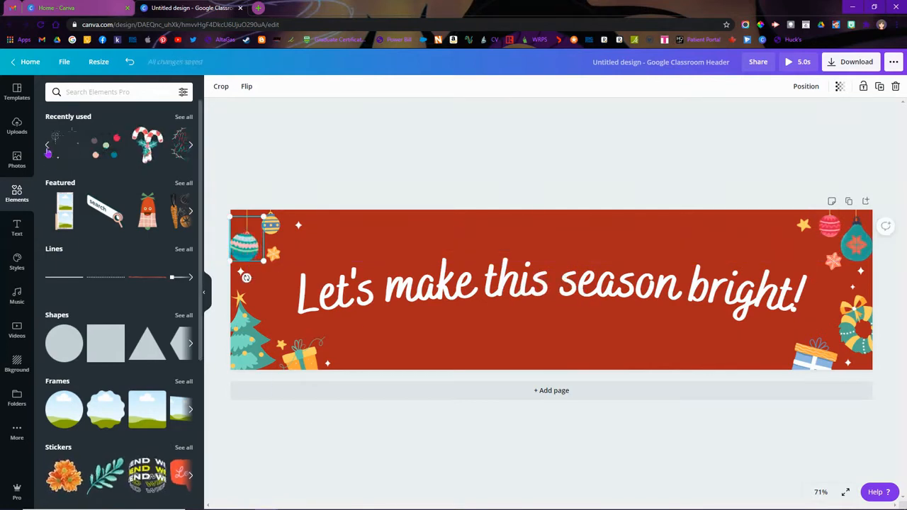
Step: Add the hanging ornaments sticker again, crop it to one pink ornament, and cover the upper-left blue-and-yellow ornament with it
{"action": "left_click", "coordinate": [48, 147]}
{"action": "left_click", "coordinate": [106, 146]}
{"action": "left_click", "coordinate": [221, 86]}
{"action": "left_click_drag", "start_coordinate": [614, 354], "coordinate": [558, 298]}
{"action": "left_click_drag", "start_coordinate": [486, 226], "coordinate": [258, 210]}
{"action": "left_click", "coordinate": [227, 87]}
{"action": "left_click", "coordinate": [305, 170]}
Step: Add the animated white sparkle sticker, crop and position it near the treetop star, and duplicate it for another spot on the banner
{"action": "left_click", "coordinate": [180, 146]}
{"action": "left_click", "coordinate": [221, 87]}
{"action": "left_click_drag", "start_coordinate": [489, 226], "coordinate": [563, 324]}
{"action": "left_click_drag", "start_coordinate": [614, 354], "coordinate": [242, 299]}
{"action": "left_click", "coordinate": [227, 87]}
{"action": "left_click_drag", "start_coordinate": [235, 325], "coordinate": [240, 328]}
{"action": "left_click_drag", "start_coordinate": [253, 325], "coordinate": [257, 299]}
{"action": "left_click_drag", "start_coordinate": [242, 302], "coordinate": [854, 385]}
{"action": "key", "text": "ctrl+d"}
Step: Add the animated coloured dots sticker, shrink it, and place it over the Christmas tree in the banner's lower-left corner
{"action": "left_click", "coordinate": [191, 144]}
{"action": "left_click", "coordinate": [178, 145]}
{"action": "left_click_drag", "start_coordinate": [640, 222], "coordinate": [492, 334]}
{"action": "left_click_drag", "start_coordinate": [484, 373], "coordinate": [250, 368]}
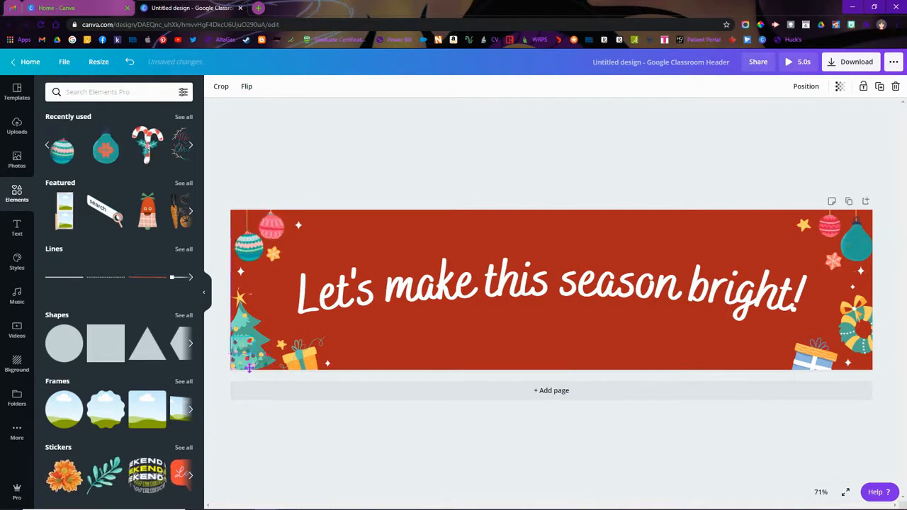
{"action": "left_click", "coordinate": [477, 405]}
{"action": "left_click", "coordinate": [328, 363]}
{"action": "left_click", "coordinate": [299, 225]}
{"action": "left_click", "coordinate": [410, 179]}
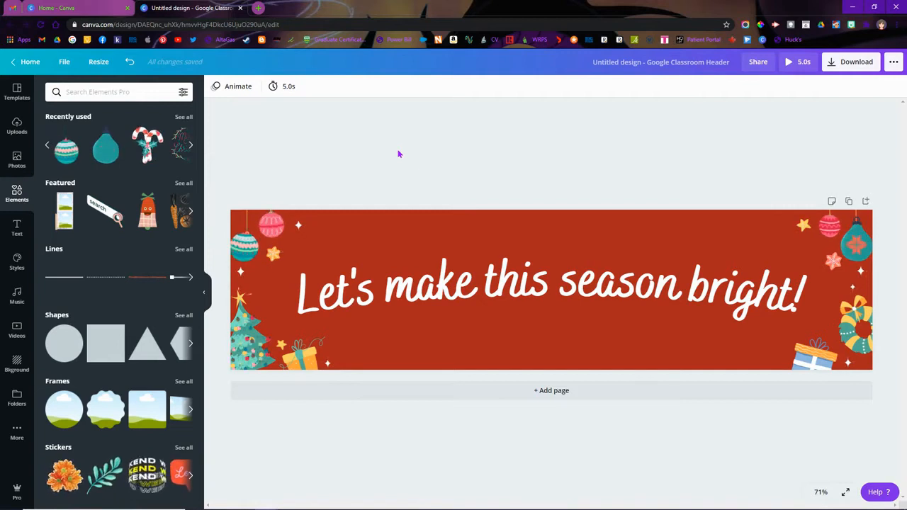
Step: Copy the recently used Bitmoji image of the Santa-dressed avatar riding a reindeer from the Bitmoji extension
{"action": "left_click", "coordinate": [852, 25]}
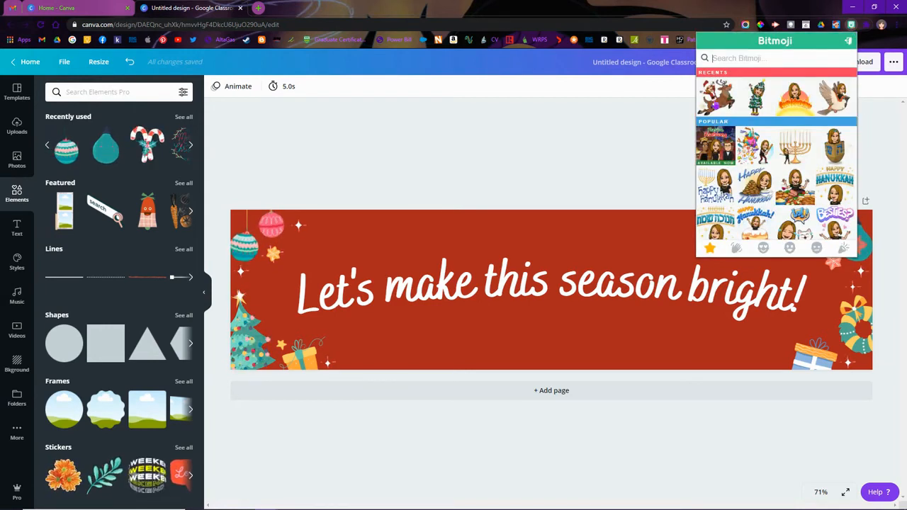
{"action": "right_click", "coordinate": [715, 103]}
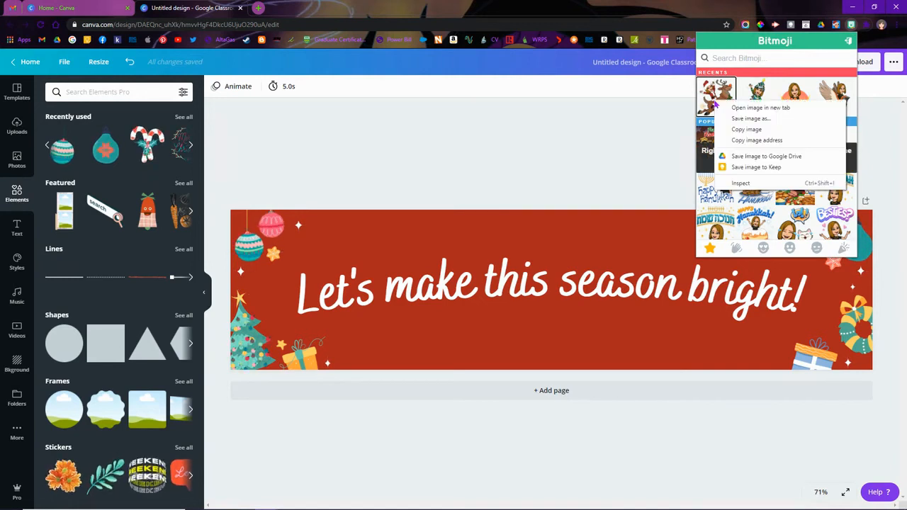
{"action": "left_click", "coordinate": [747, 130]}
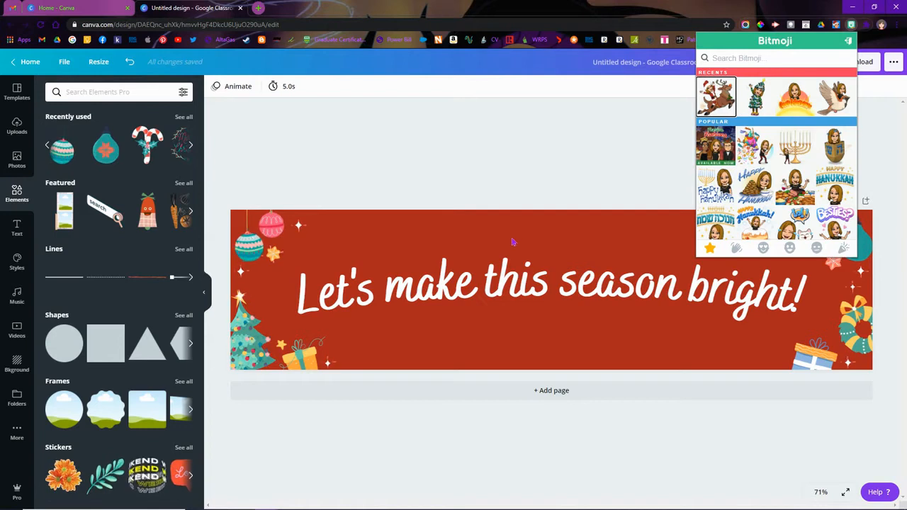
{"action": "left_click", "coordinate": [519, 176]}
Step: Try to paste the copied Bitmoji image onto the banner using the context command
{"action": "right_click", "coordinate": [518, 172]}
{"action": "left_click", "coordinate": [484, 237]}
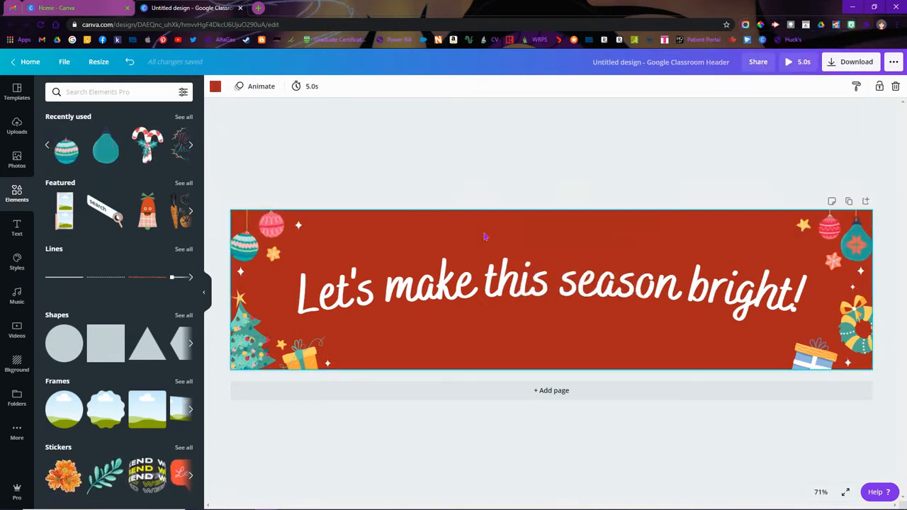
{"action": "right_click", "coordinate": [484, 236]}
{"action": "left_click", "coordinate": [512, 264]}
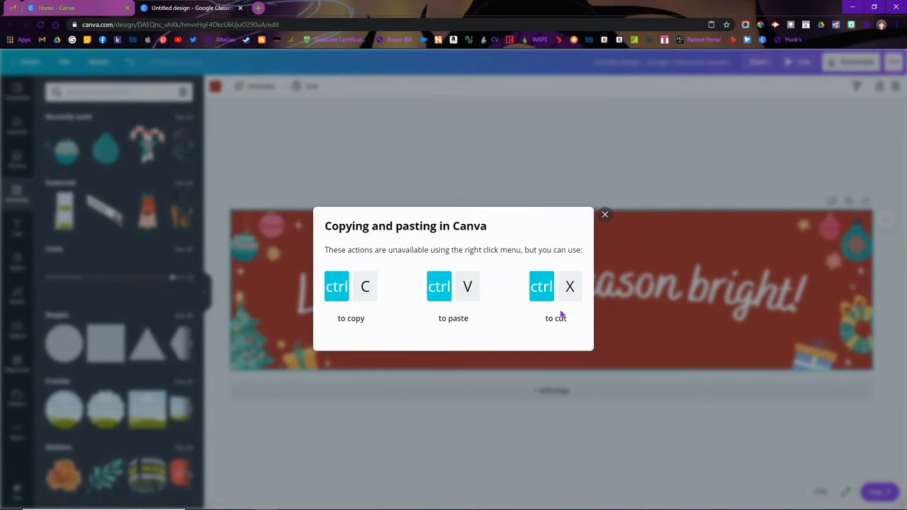
{"action": "left_click", "coordinate": [604, 215]}
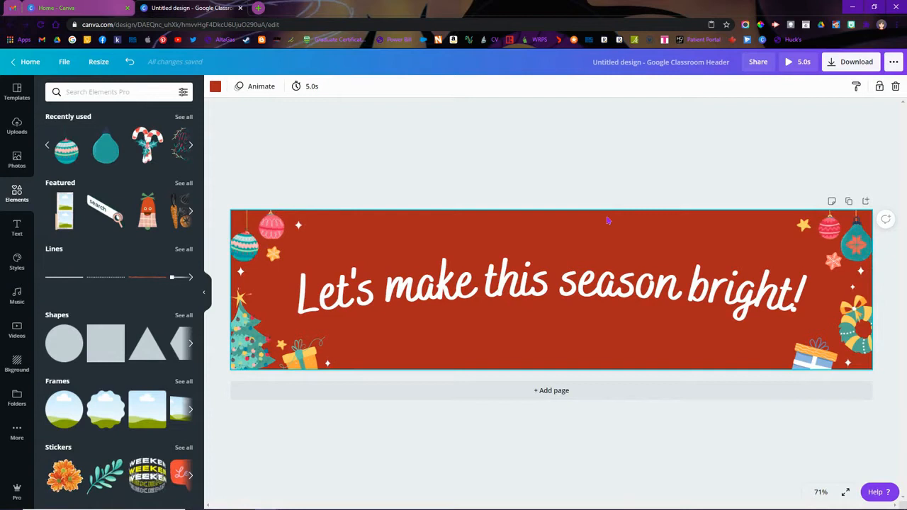
Step: Paste the reindeer-riding Bitmoji onto the banner, place it beside the yellow gift, and raise the heading toward the banner's upper edge
{"action": "key", "text": "ctrl+v"}
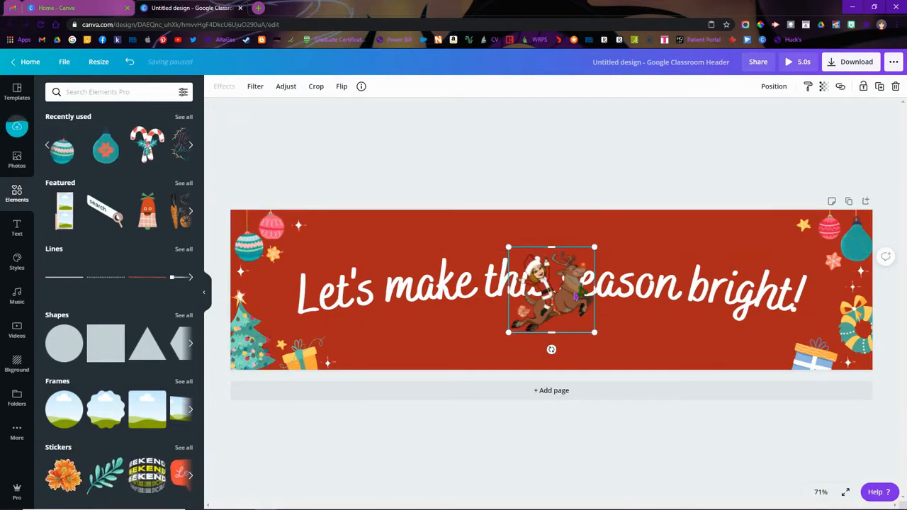
{"action": "left_click_drag", "start_coordinate": [568, 299], "coordinate": [405, 330]}
{"action": "left_click_drag", "start_coordinate": [551, 284], "coordinate": [550, 250]}
{"action": "left_click", "coordinate": [560, 176]}
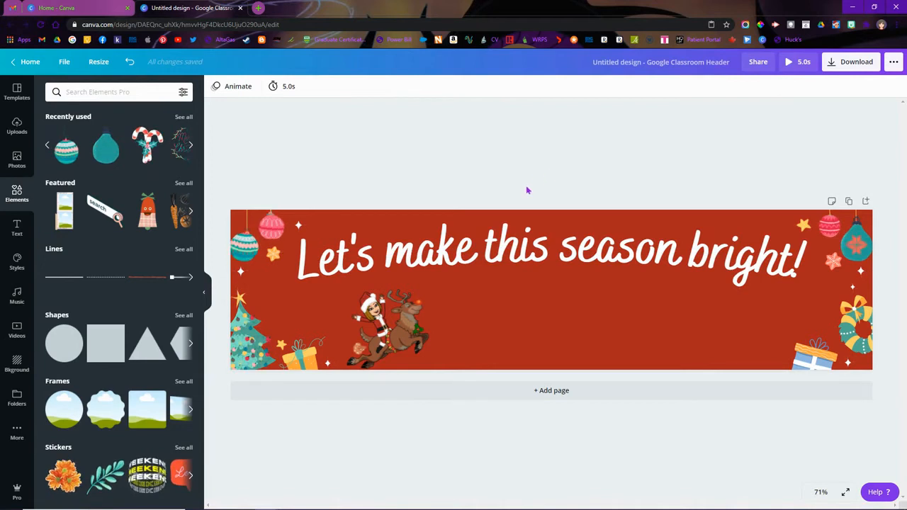
Step: Duplicate the banner page and shift the Bitmoji slightly right and upward on page 2
{"action": "left_click", "coordinate": [849, 202]}
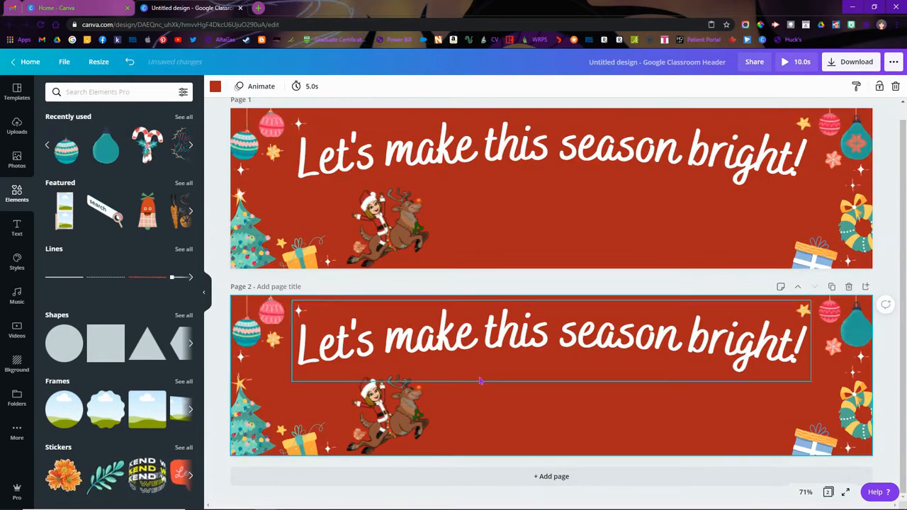
{"action": "left_click", "coordinate": [417, 410]}
{"action": "left_click_drag", "start_coordinate": [418, 410], "coordinate": [440, 395]}
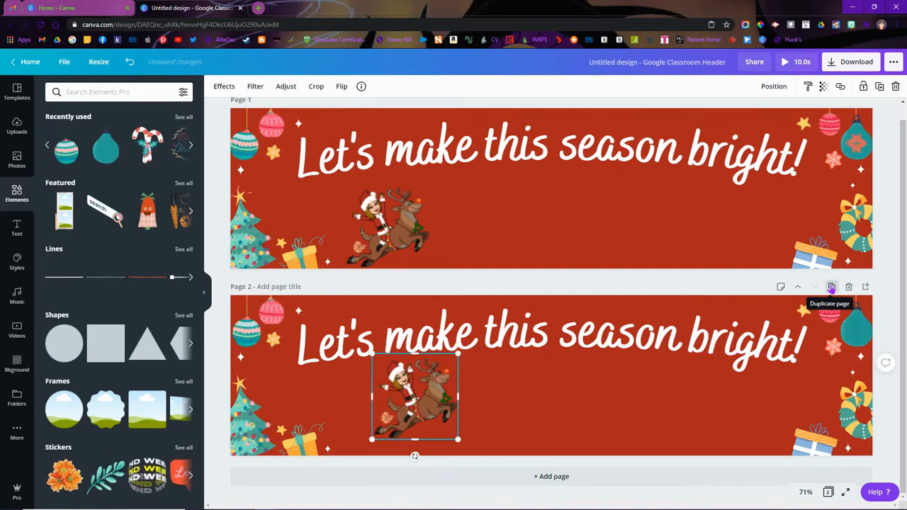
Step: Keep duplicating the latest page until there are eight, moving the Bitmoji farther right and upward on successive copies until it leaves the banner
{"action": "left_click", "coordinate": [848, 287]}
{"action": "left_click_drag", "start_coordinate": [423, 418], "coordinate": [584, 401]}
{"action": "left_click", "coordinate": [831, 303]}
{"action": "left_click", "coordinate": [831, 317]}
{"action": "left_click", "coordinate": [831, 333]}
{"action": "left_click_drag", "start_coordinate": [585, 414], "coordinate": [734, 364]}
{"action": "left_click", "coordinate": [832, 349]}
{"action": "left_click", "coordinate": [832, 349]}
{"action": "scroll", "coordinate": [583, 372], "scroll_direction": "up", "scroll_amount": 4}
{"action": "scroll", "coordinate": [583, 372], "scroll_direction": "up", "scroll_amount": 10}
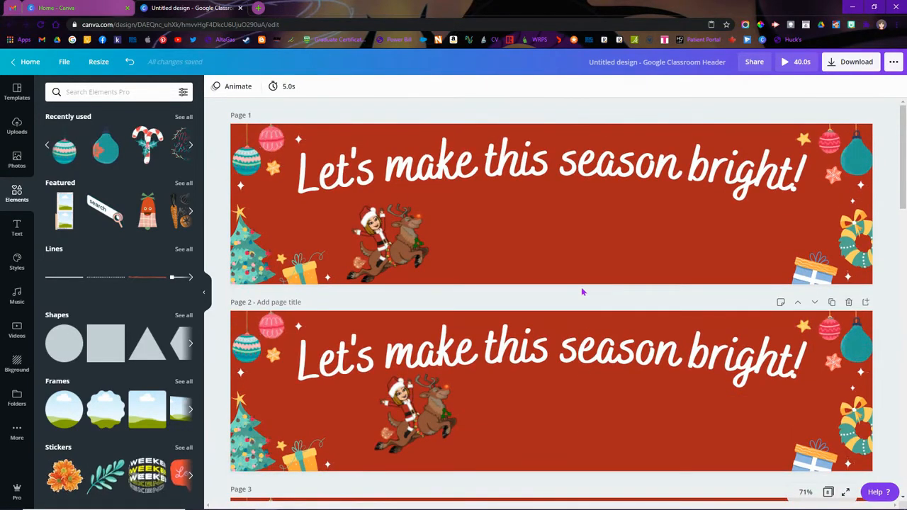
Step: Set the timing of pages 1 and 2 to 0.5 seconds each
{"action": "key", "text": "ctrl+a"}
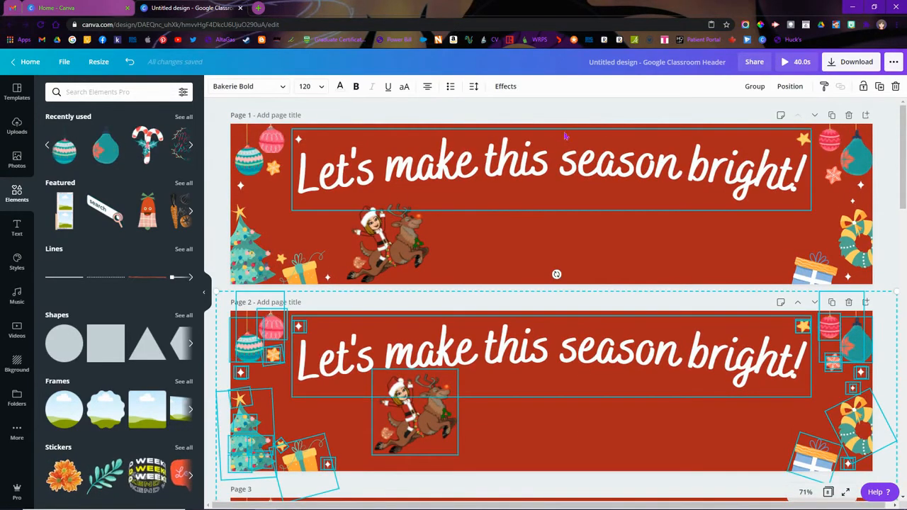
{"action": "left_click", "coordinate": [550, 242]}
{"action": "left_click", "coordinate": [318, 88]}
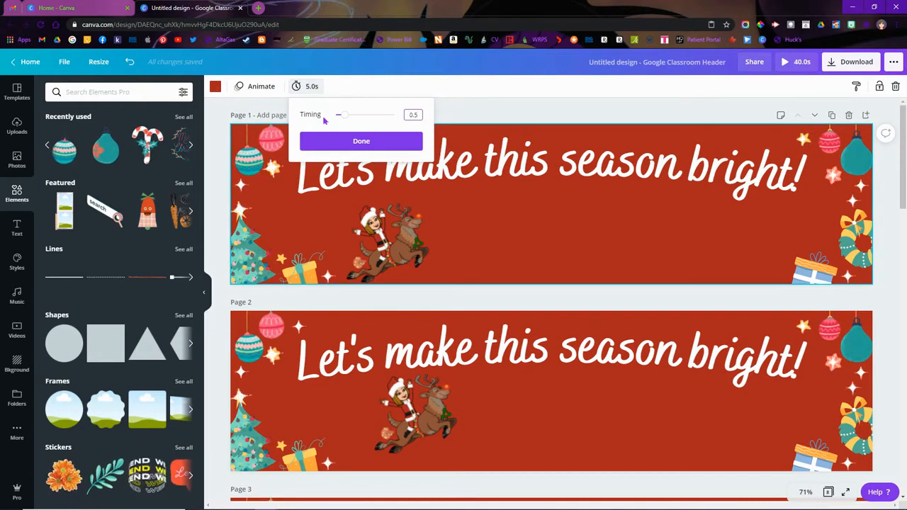
{"action": "left_click", "coordinate": [357, 141]}
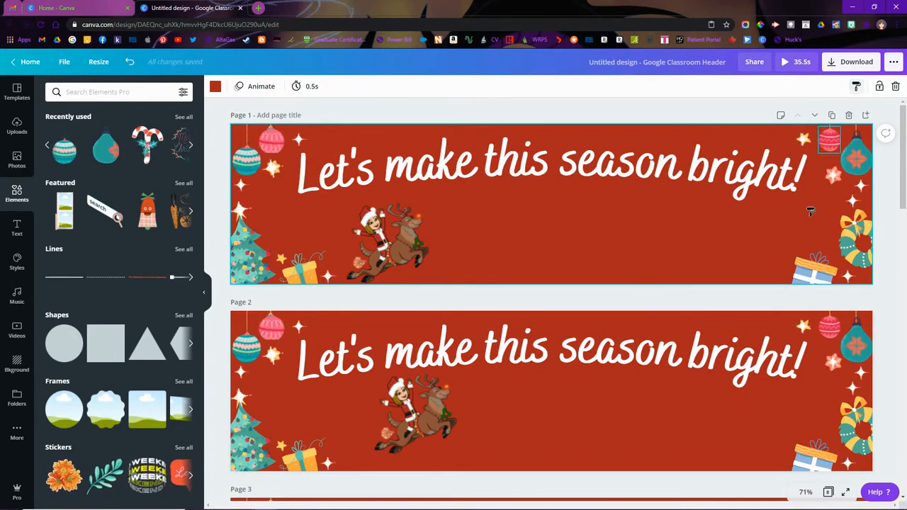
{"action": "left_click", "coordinate": [593, 460]}
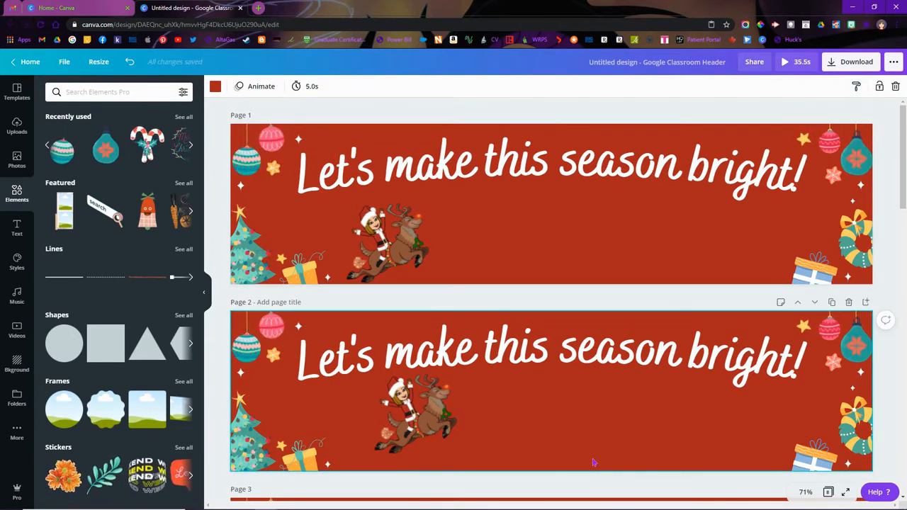
{"action": "left_click", "coordinate": [313, 86]}
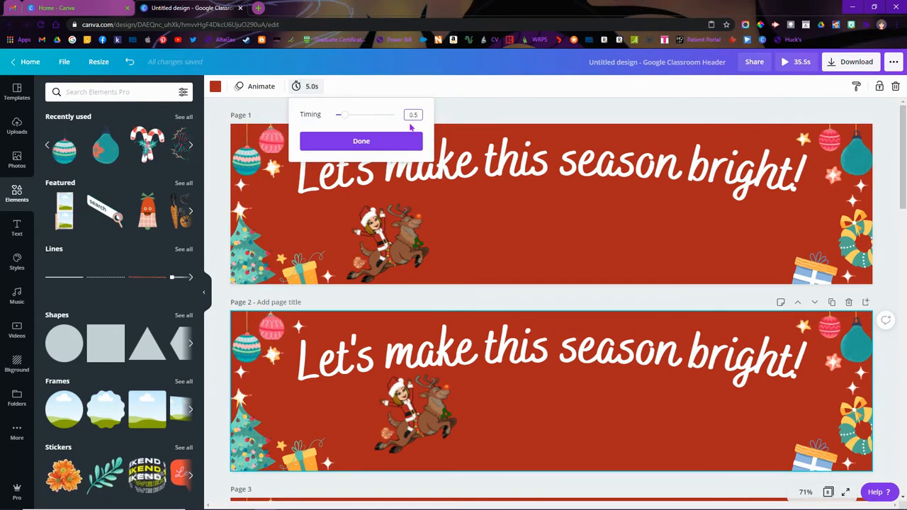
{"action": "left_click", "coordinate": [361, 141]}
Step: Set the timing of page 3 to 0.5 seconds
{"action": "scroll", "coordinate": [491, 370], "scroll_direction": "down", "scroll_amount": 5}
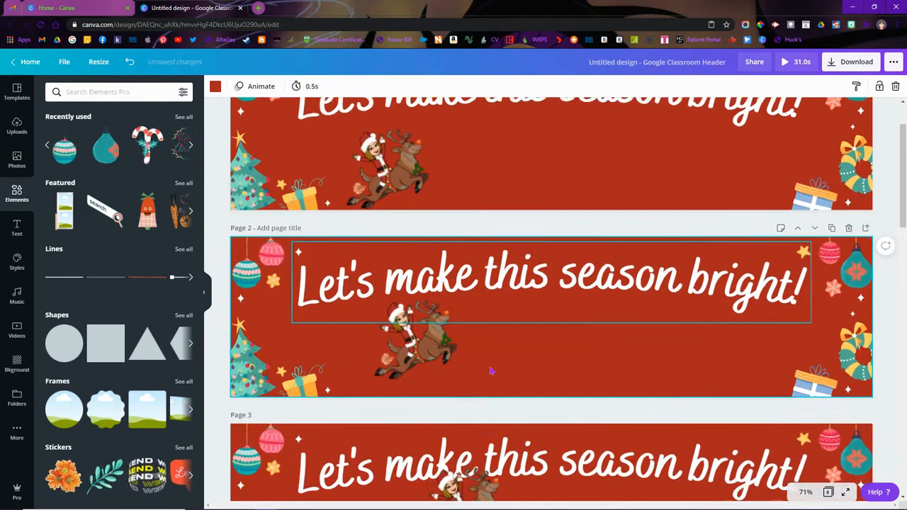
{"action": "scroll", "coordinate": [491, 370], "scroll_direction": "down", "scroll_amount": 2}
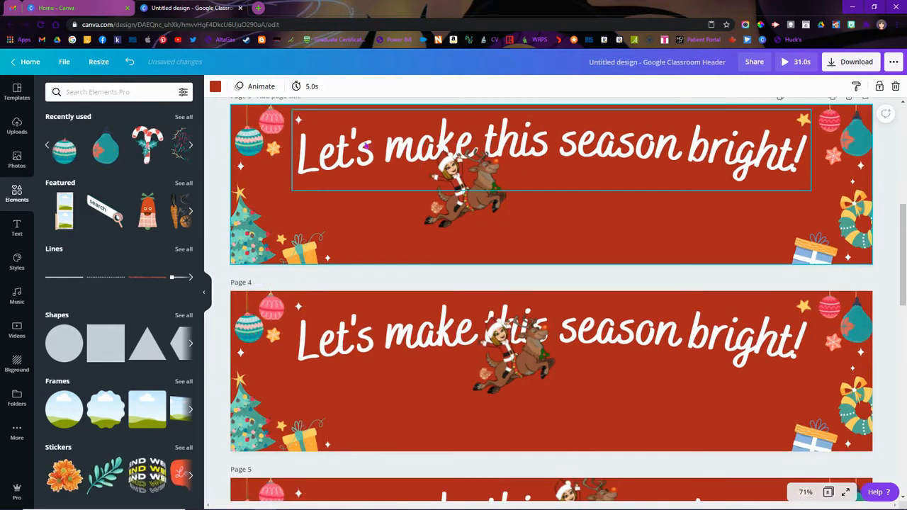
{"action": "left_click", "coordinate": [313, 90]}
{"action": "type", "text": "0.1"}
{"action": "key", "text": "Return"}
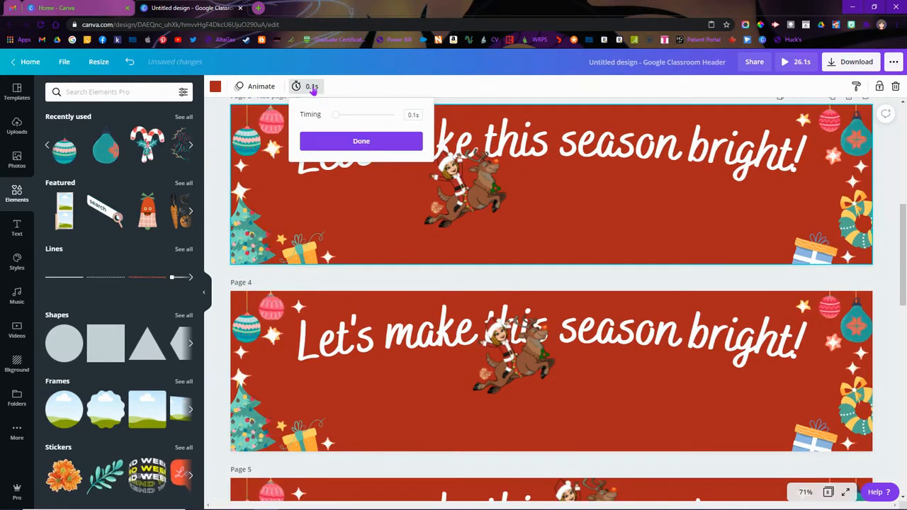
{"action": "key", "text": "BackSpace"}
{"action": "key", "text": "ctrl+z"}
{"action": "type", "text": "0.5"}
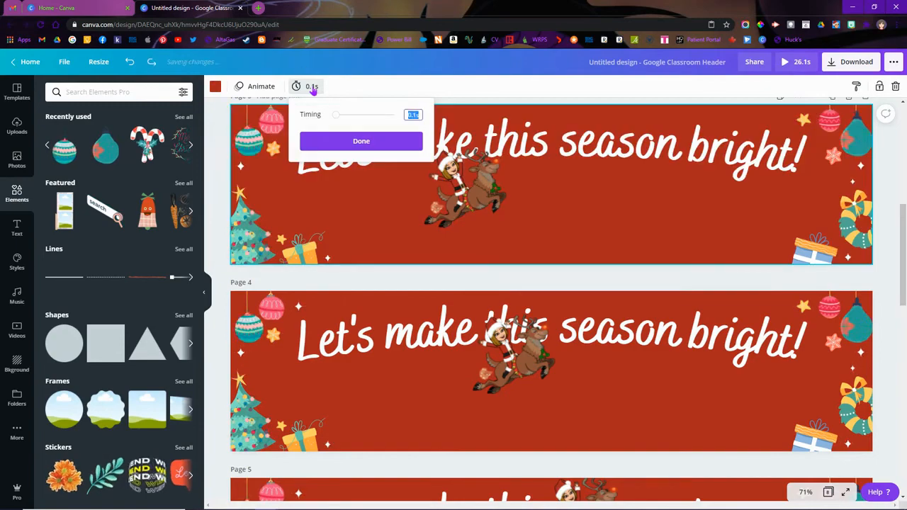
{"action": "key", "text": "Return"}
Step: Set the timing of each remaining page, 4 through 8, to 0.5 seconds
{"action": "left_click", "coordinate": [425, 397]}
{"action": "left_click", "coordinate": [312, 88]}
{"action": "type", "text": "0.5"}
{"action": "key", "text": "Return"}
{"action": "scroll", "coordinate": [432, 340], "scroll_direction": "down", "scroll_amount": 5}
{"action": "left_click", "coordinate": [432, 340]}
{"action": "left_click", "coordinate": [313, 89]}
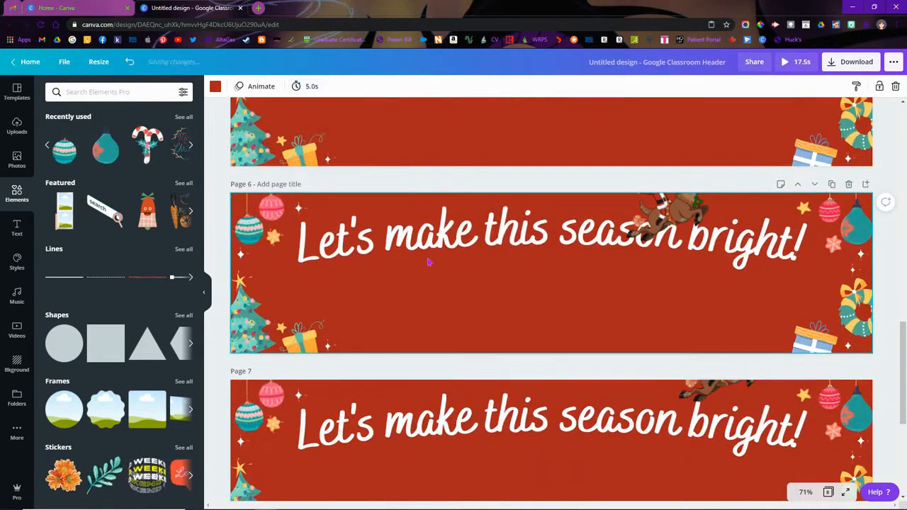
{"action": "left_click", "coordinate": [312, 87]}
{"action": "type", "text": "0.5"}
{"action": "key", "text": "Return"}
{"action": "left_click", "coordinate": [445, 462]}
{"action": "left_click", "coordinate": [311, 86]}
{"action": "type", "text": "0.5"}
{"action": "key", "text": "Return"}
Step: Preview the banner animation and download all eight pages as a GIF
{"action": "scroll", "coordinate": [494, 460], "scroll_direction": "up", "scroll_amount": 16}
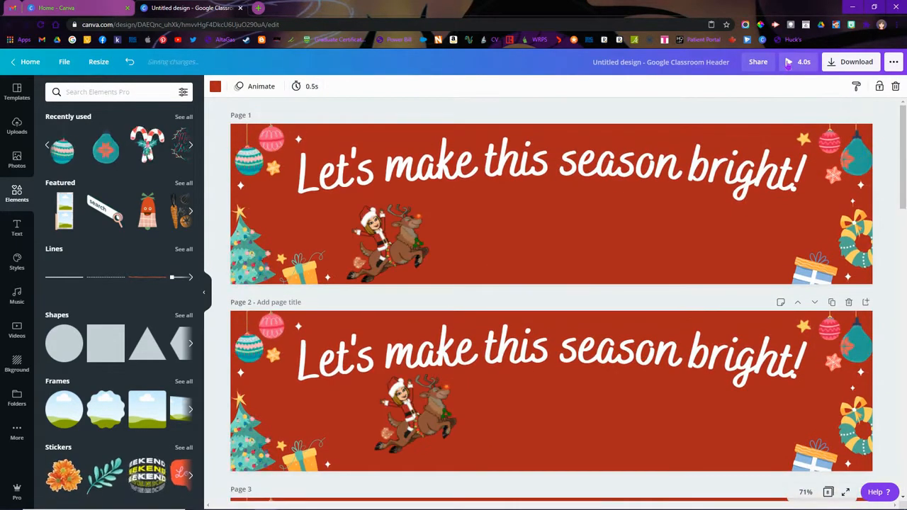
{"action": "left_click", "coordinate": [789, 63]}
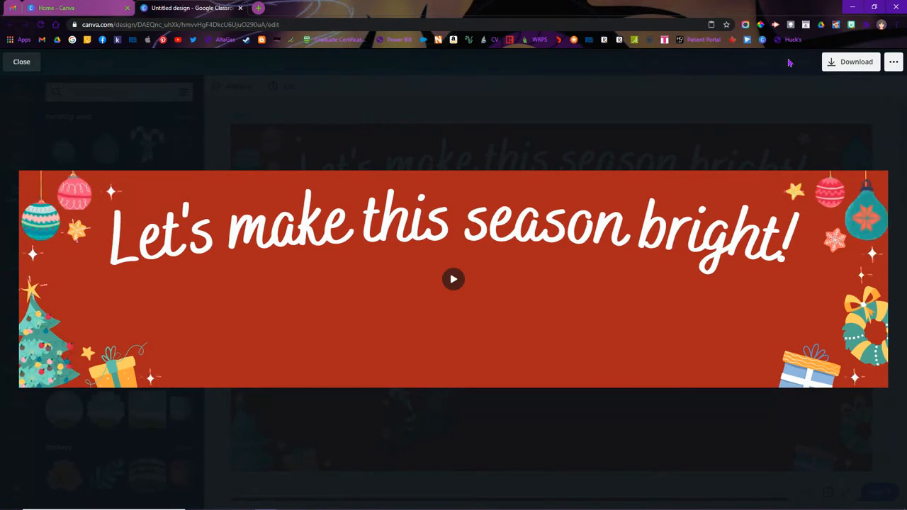
{"action": "left_click", "coordinate": [830, 61]}
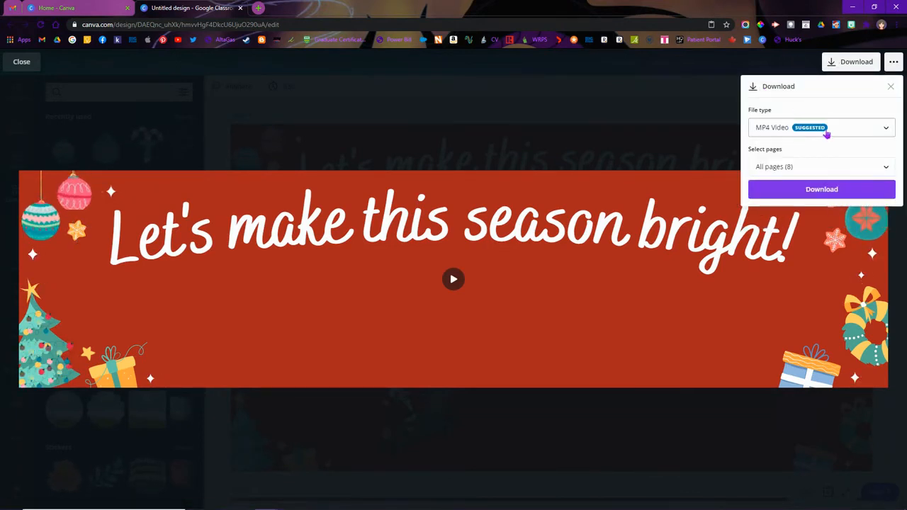
{"action": "left_click", "coordinate": [800, 129]}
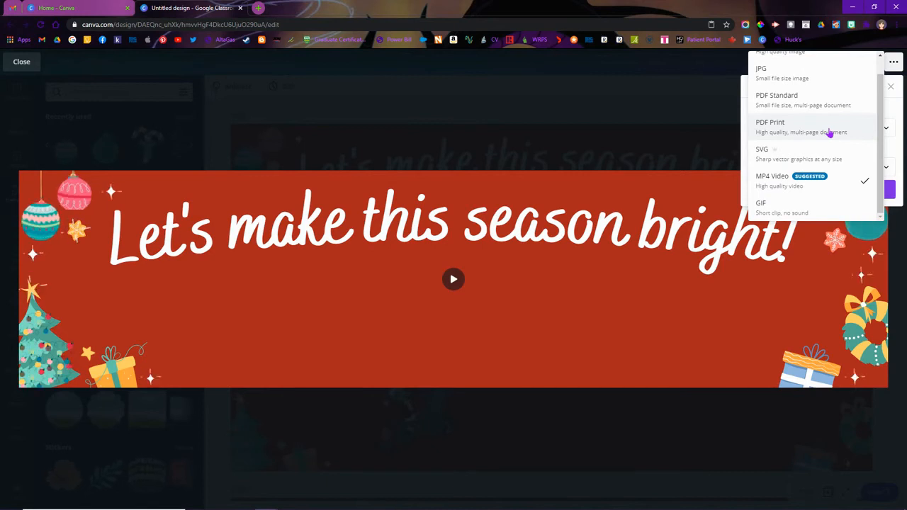
{"action": "left_click", "coordinate": [793, 209]}
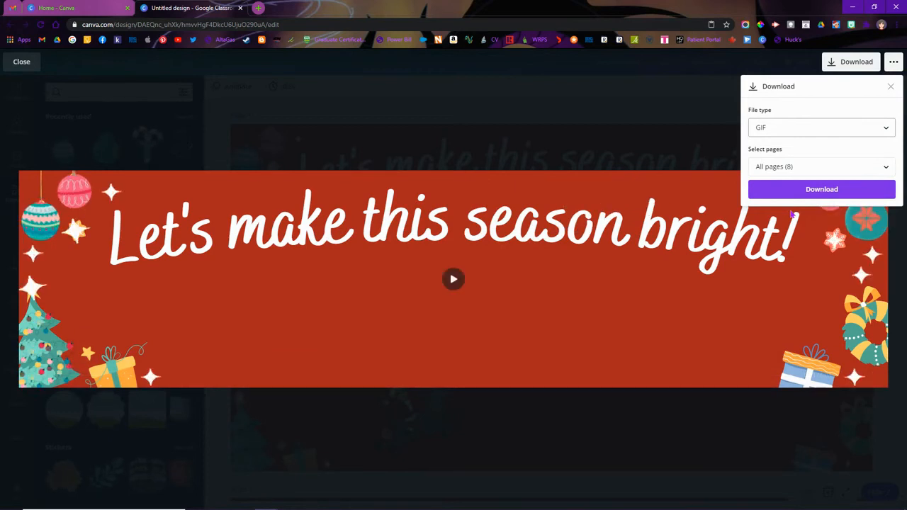
{"action": "left_click", "coordinate": [800, 190]}
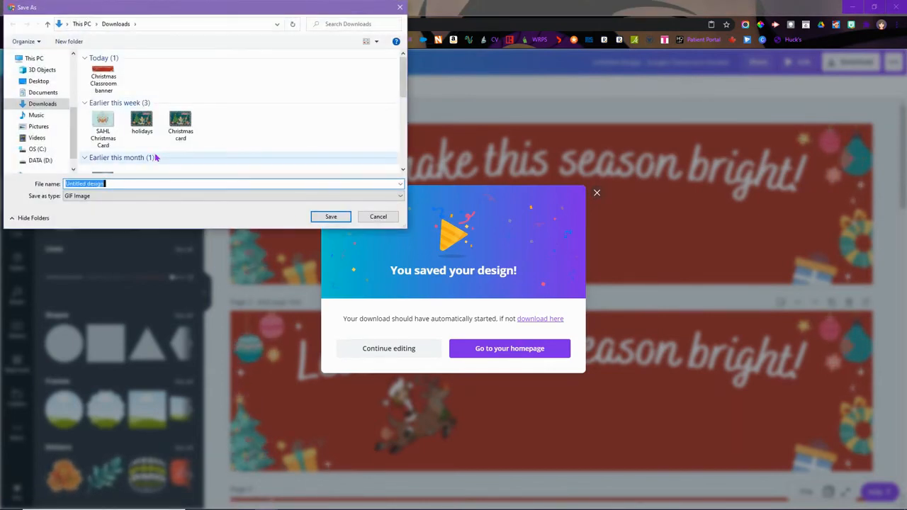
Step: Save the download as Christmas Classroom banner.gif in Downloads, replacing the existing file, and dismiss the design-saved message
{"action": "type", "text": "Chr"}
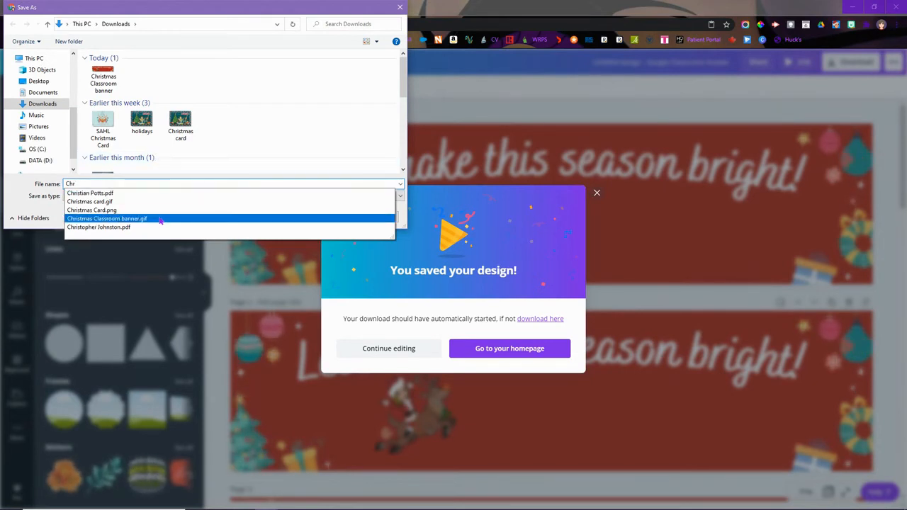
{"action": "left_click", "coordinate": [280, 216]}
{"action": "left_click", "coordinate": [331, 217]}
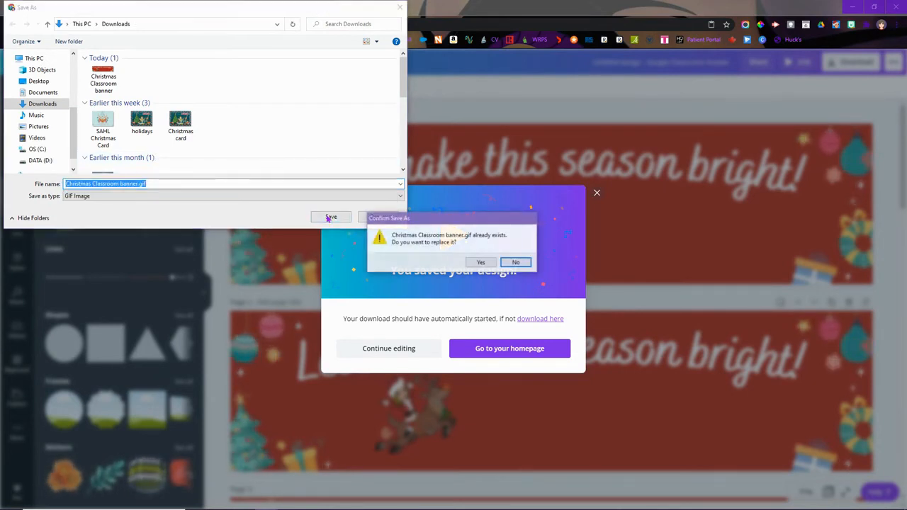
{"action": "left_click", "coordinate": [476, 262]}
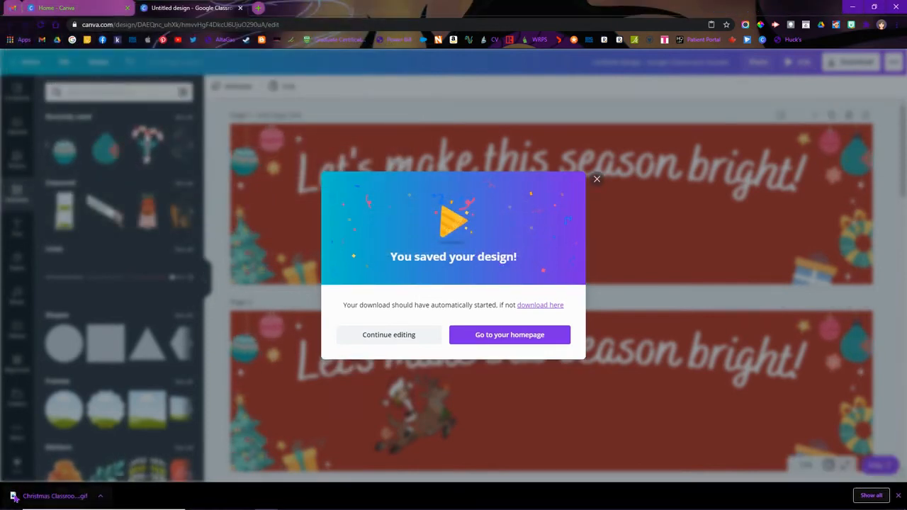
{"action": "left_click", "coordinate": [596, 180]}
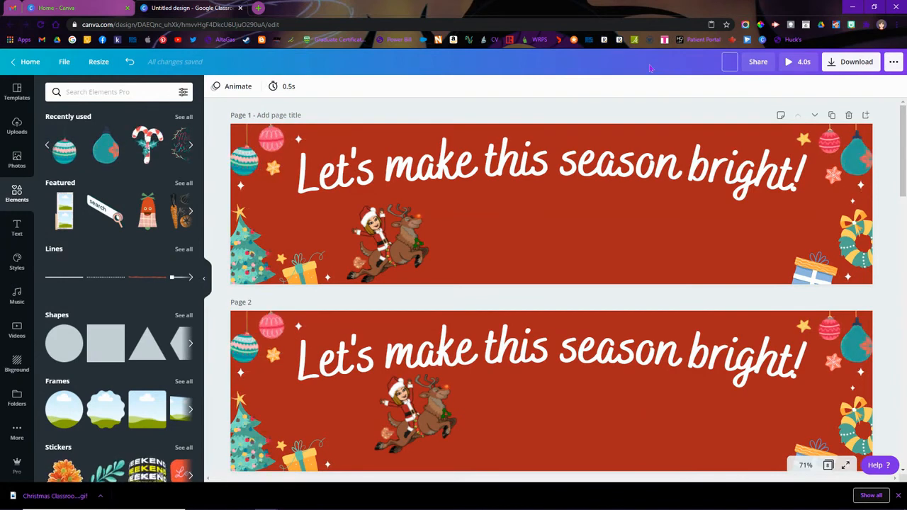
Step: Rename the design as Classroom Christmas Banner
{"action": "type", "text": "Classro"}
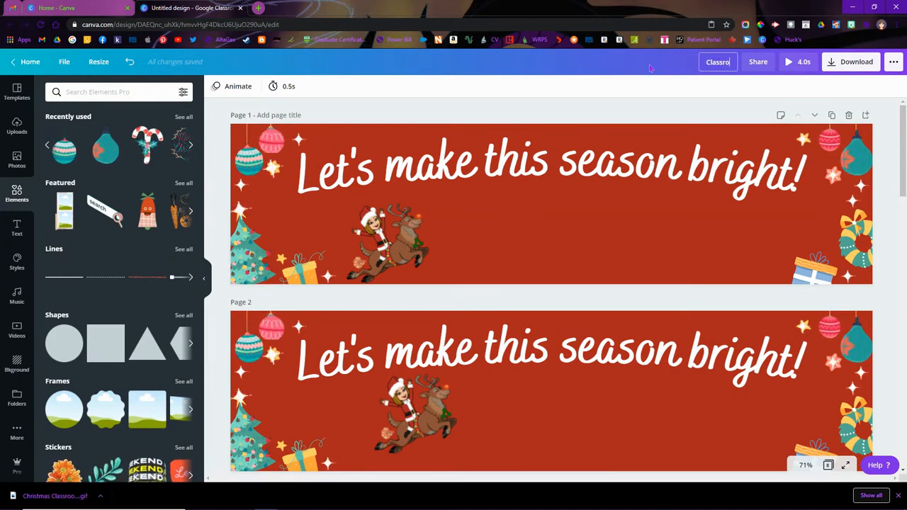
{"action": "type", "text": "om Christmas Basn"}
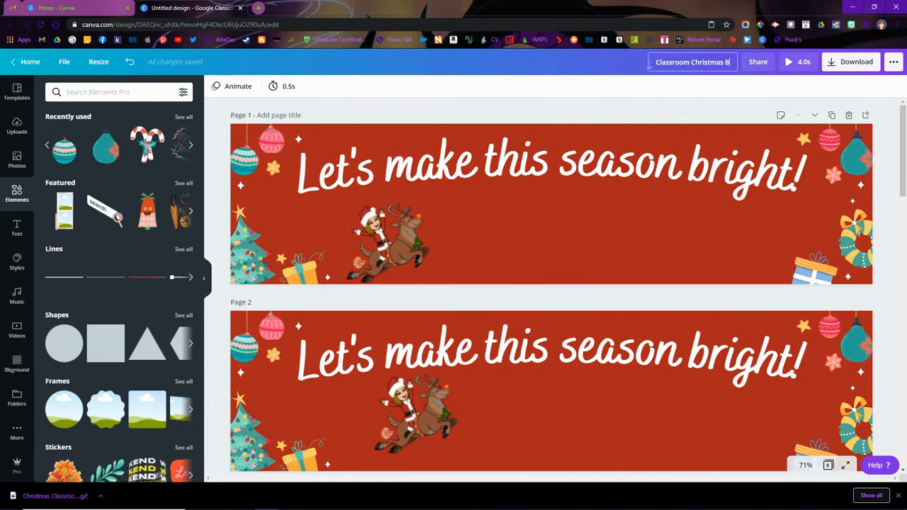
{"action": "key", "text": "BackSpace"}
{"action": "key", "text": "BackSpace"}
{"action": "type", "text": "nner"}
{"action": "key", "text": "Return"}
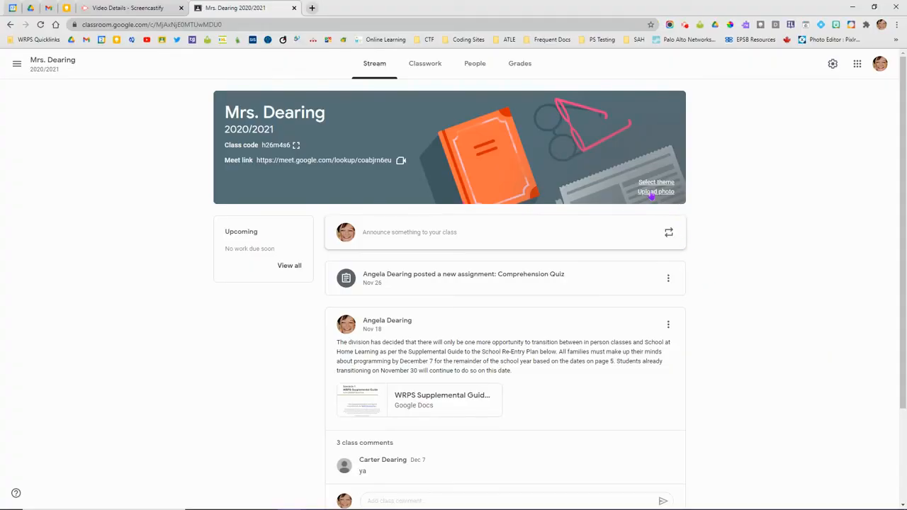
Step: In Google Classroom, upload the Christmas Classroom banner file from Downloads as the class header photo
{"action": "left_click", "coordinate": [651, 194]}
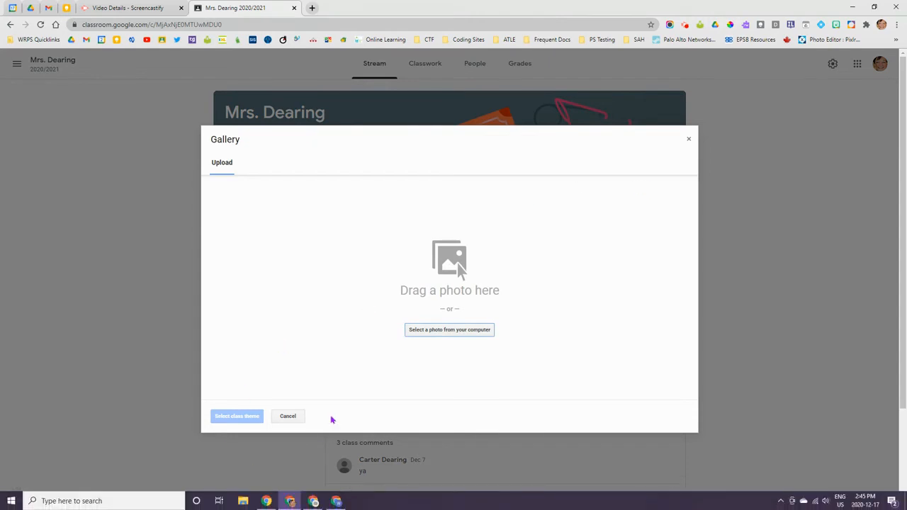
{"action": "left_click", "coordinate": [436, 337]}
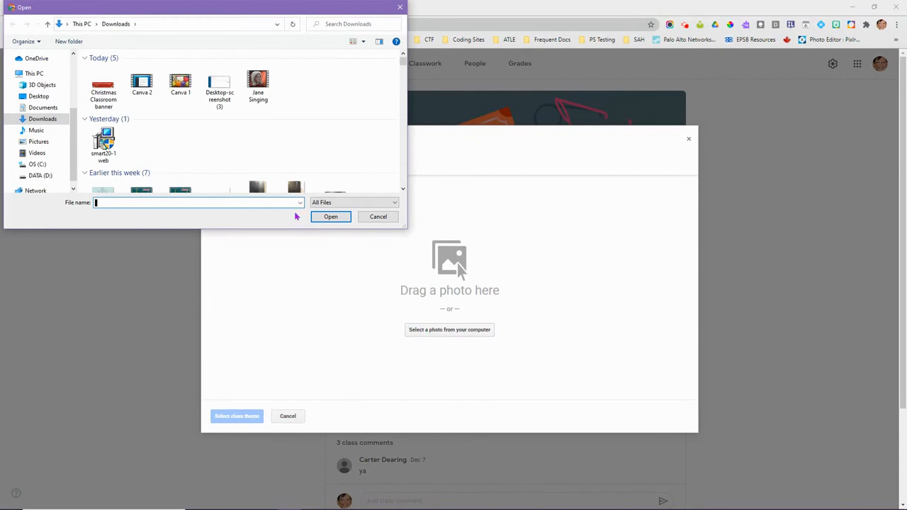
{"action": "left_click", "coordinate": [101, 89]}
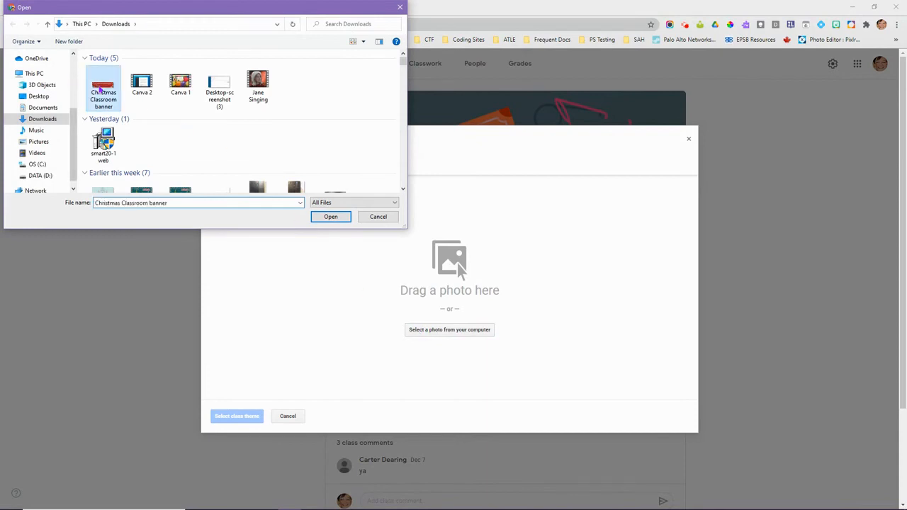
{"action": "left_click", "coordinate": [340, 219]}
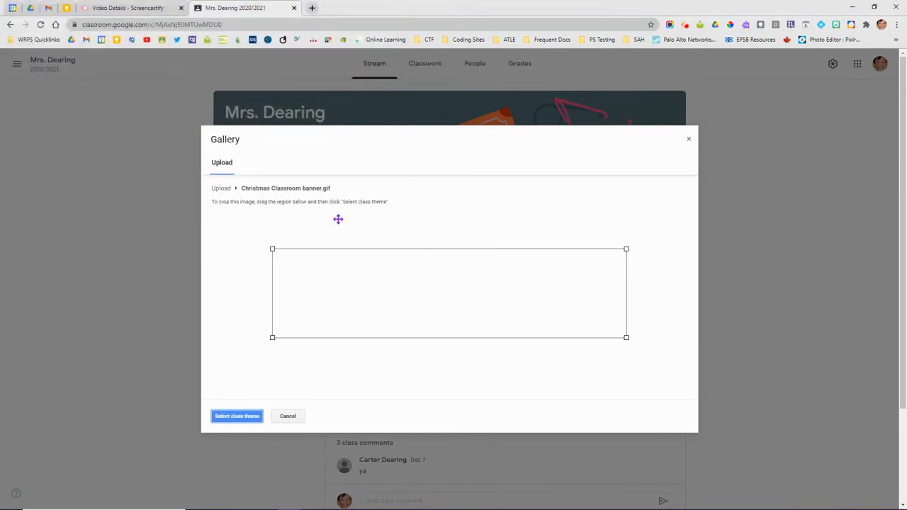
Step: Enlarge the crop region to cover the whole banner image and apply it as the class theme
{"action": "left_click_drag", "start_coordinate": [400, 313], "coordinate": [345, 301]}
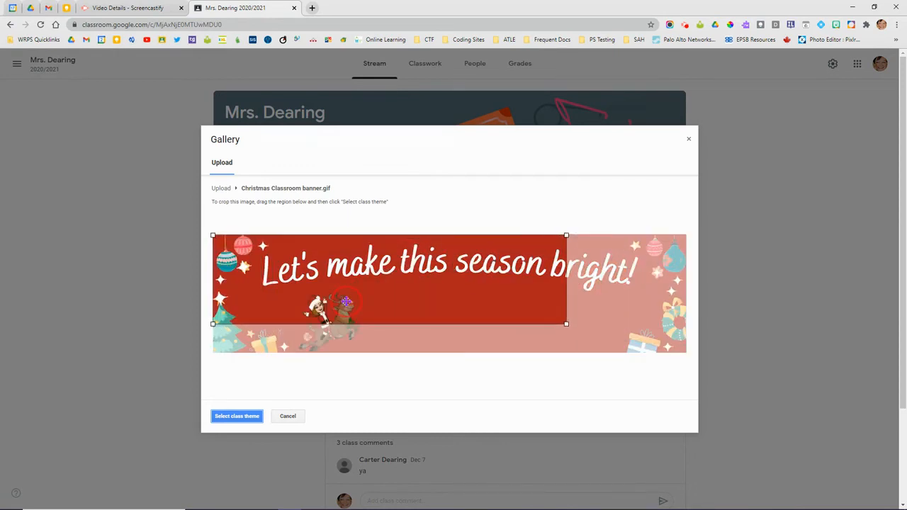
{"action": "left_click_drag", "start_coordinate": [566, 324], "coordinate": [687, 378]}
{"action": "left_click_drag", "start_coordinate": [571, 329], "coordinate": [574, 329]}
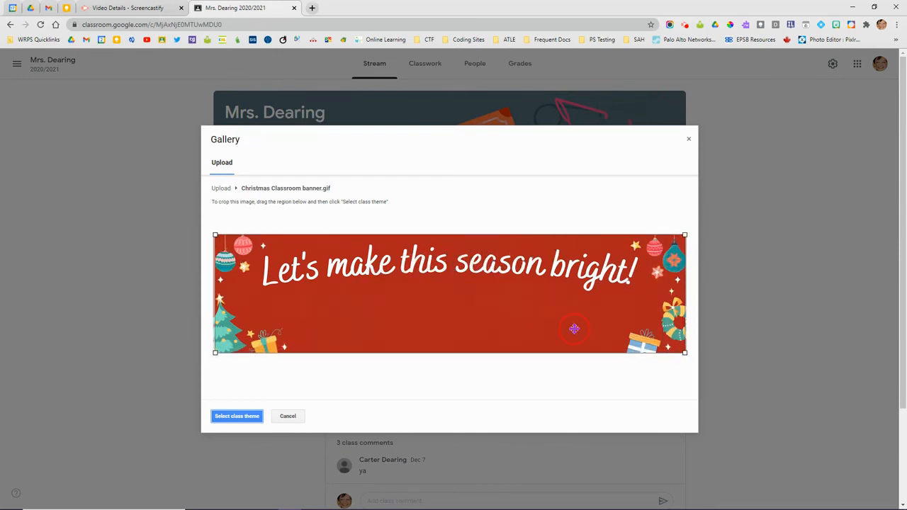
{"action": "left_click", "coordinate": [238, 418]}
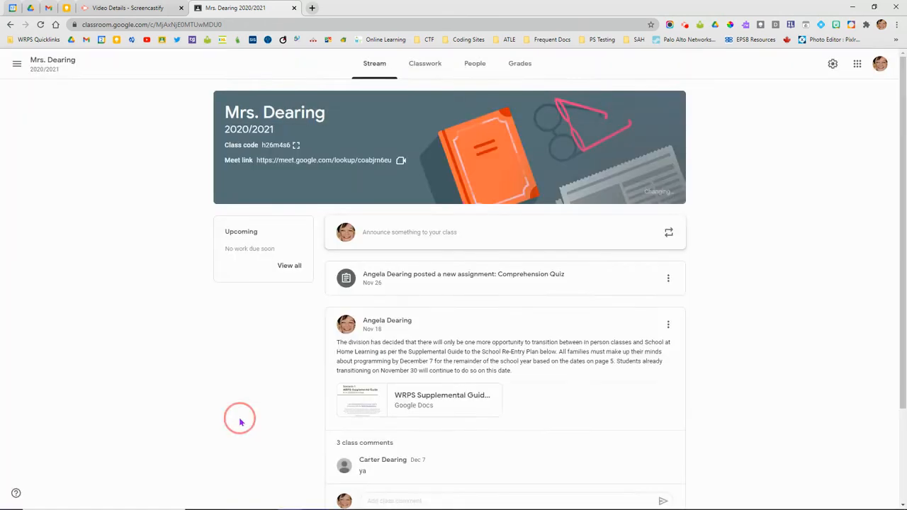